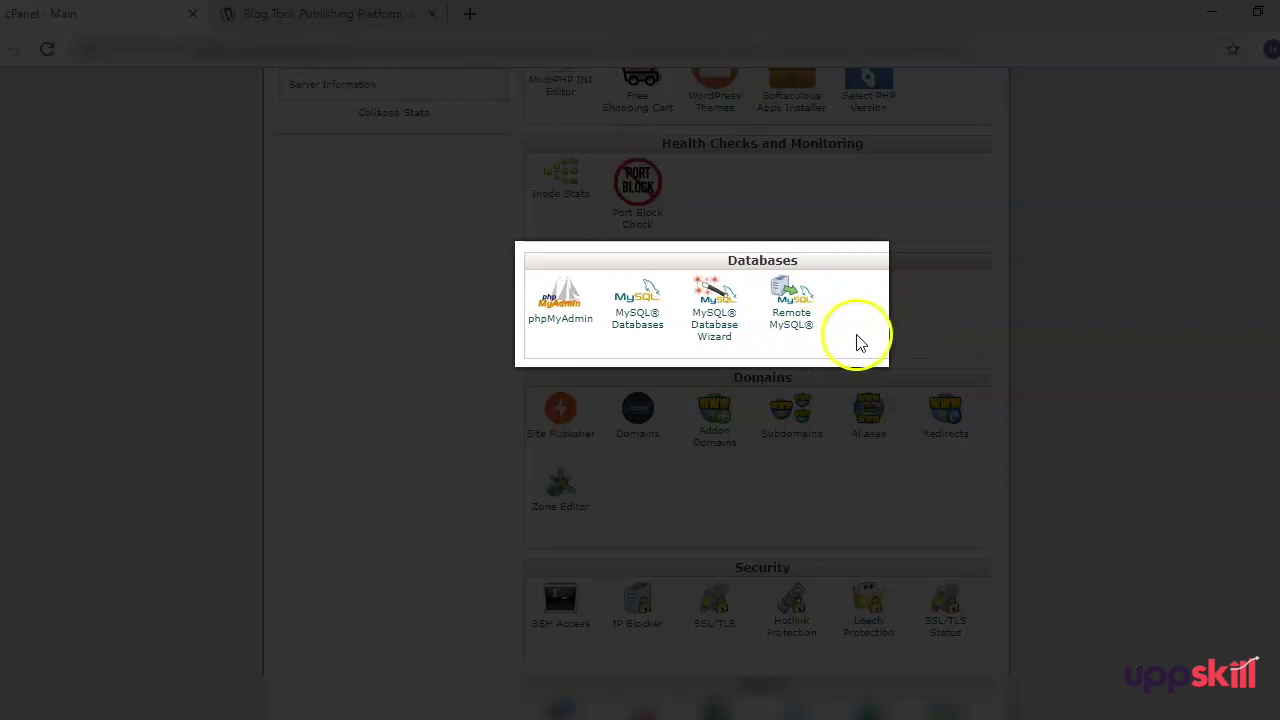
Create a new database for the WordPress site with the MySQL Database Wizard.
left_click(717, 331)
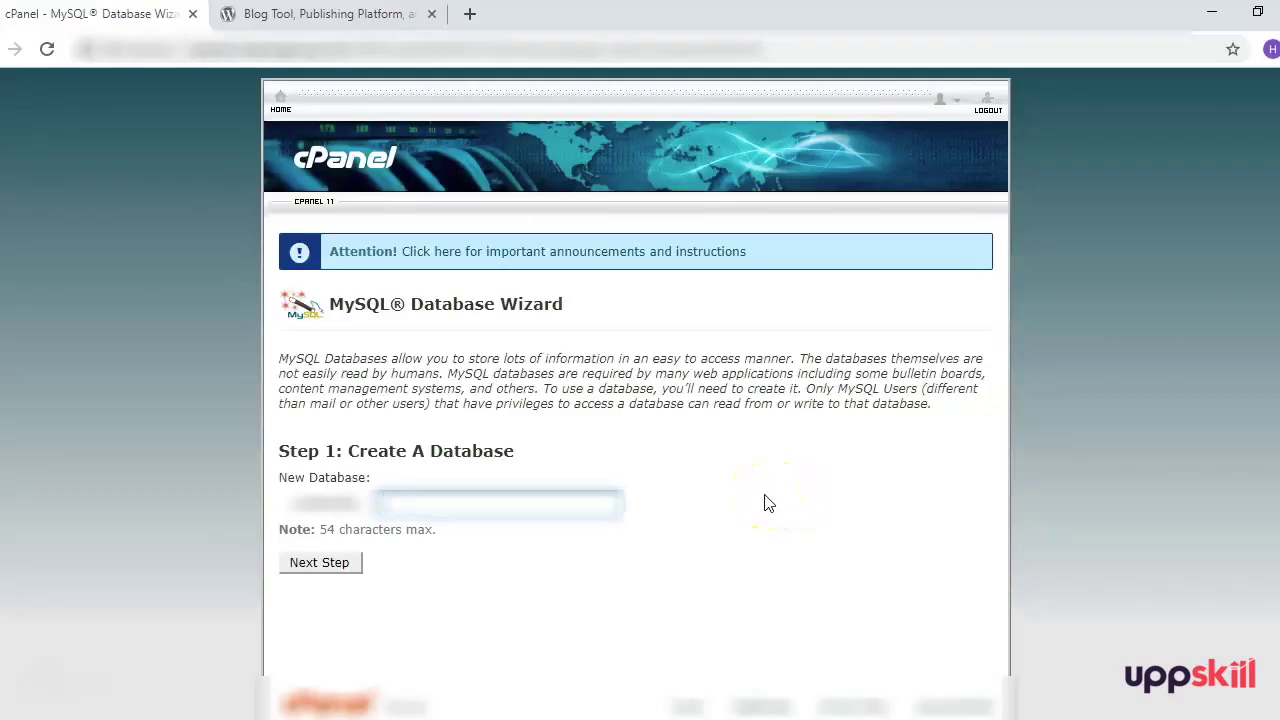
left_click(592, 503)
key("Return")
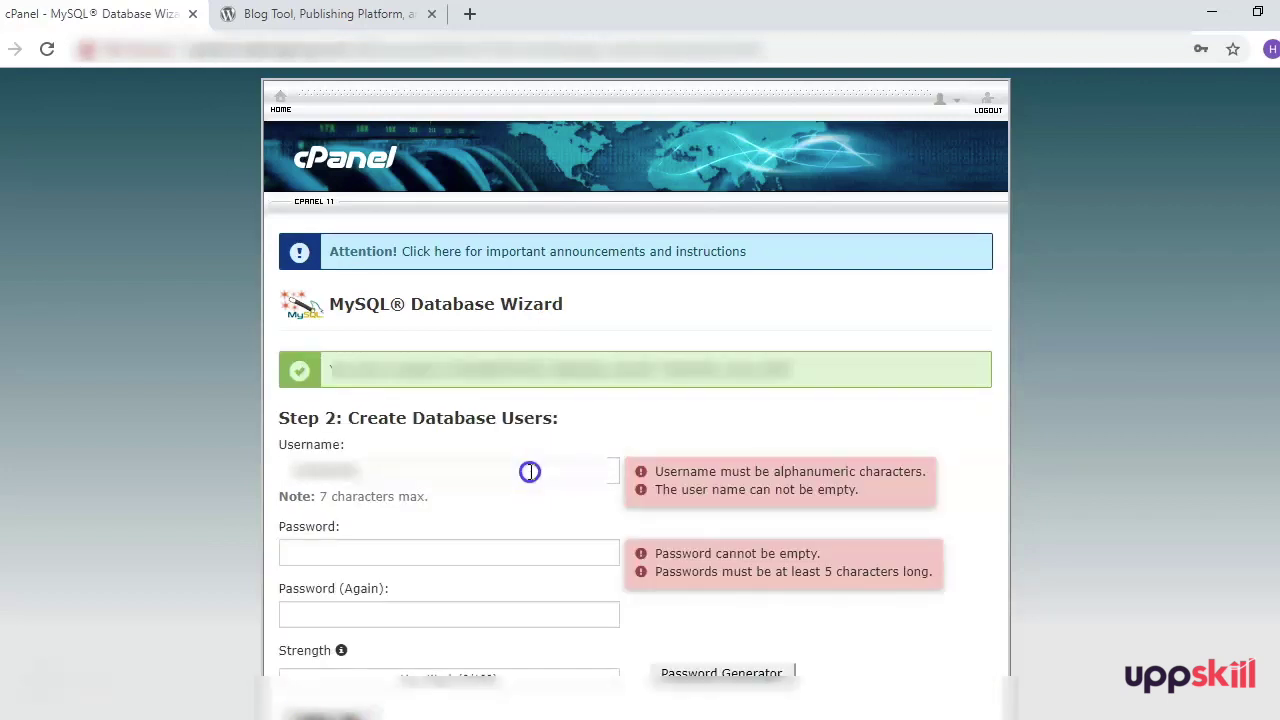
Create the database user with a username and a generated password, confirming that the password has been copied to a safe place.
left_click(443, 555)
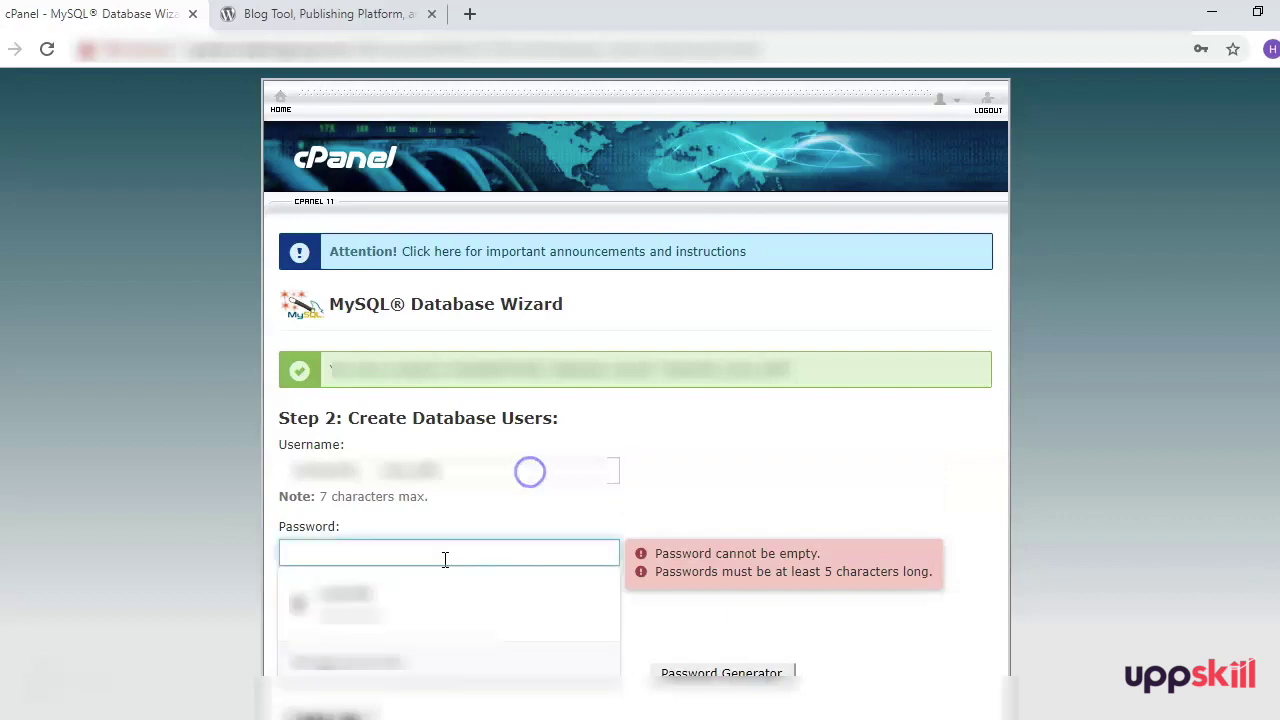
left_click(801, 617)
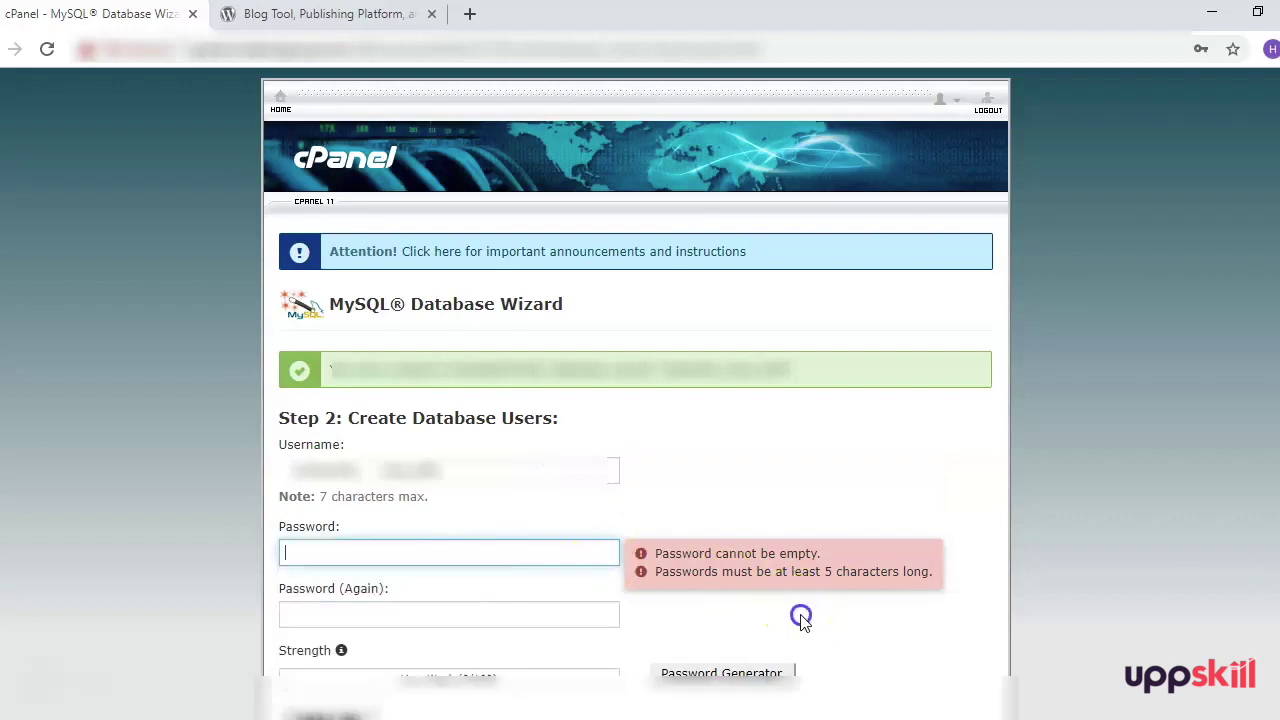
left_click(736, 680)
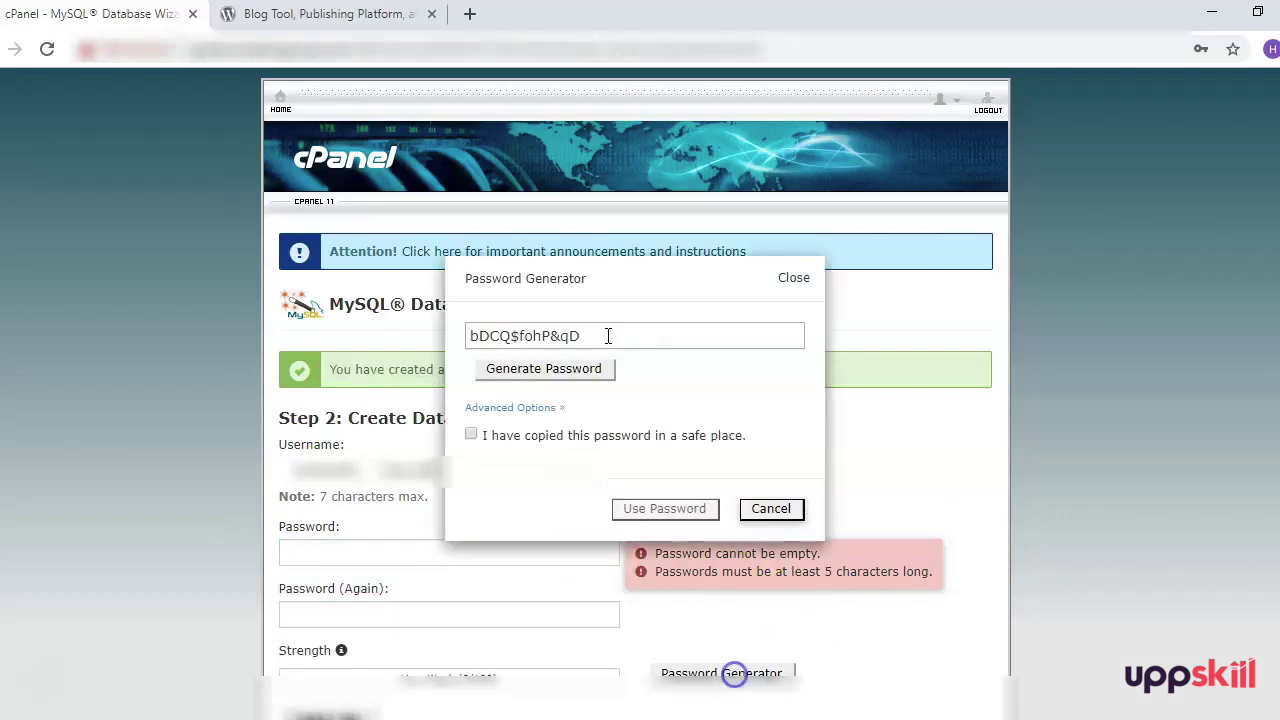
left_click(575, 336)
left_click_drag(575, 336, 466, 336)
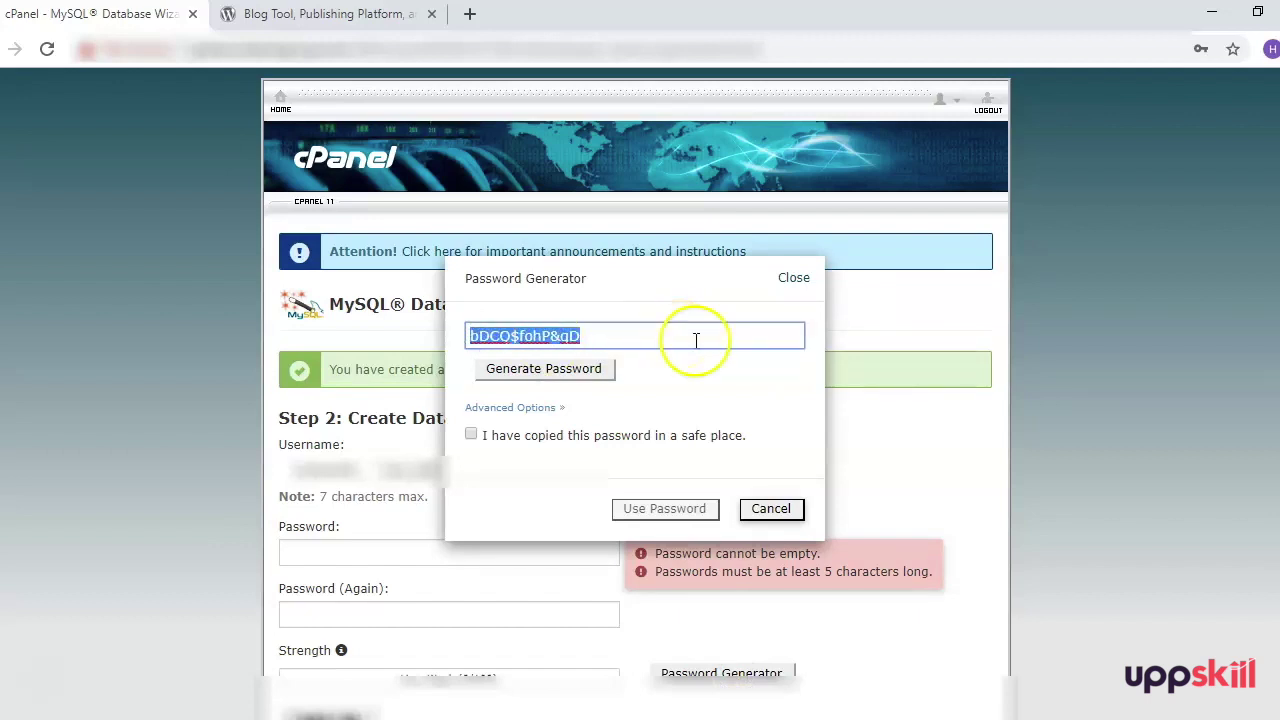
left_click(578, 441)
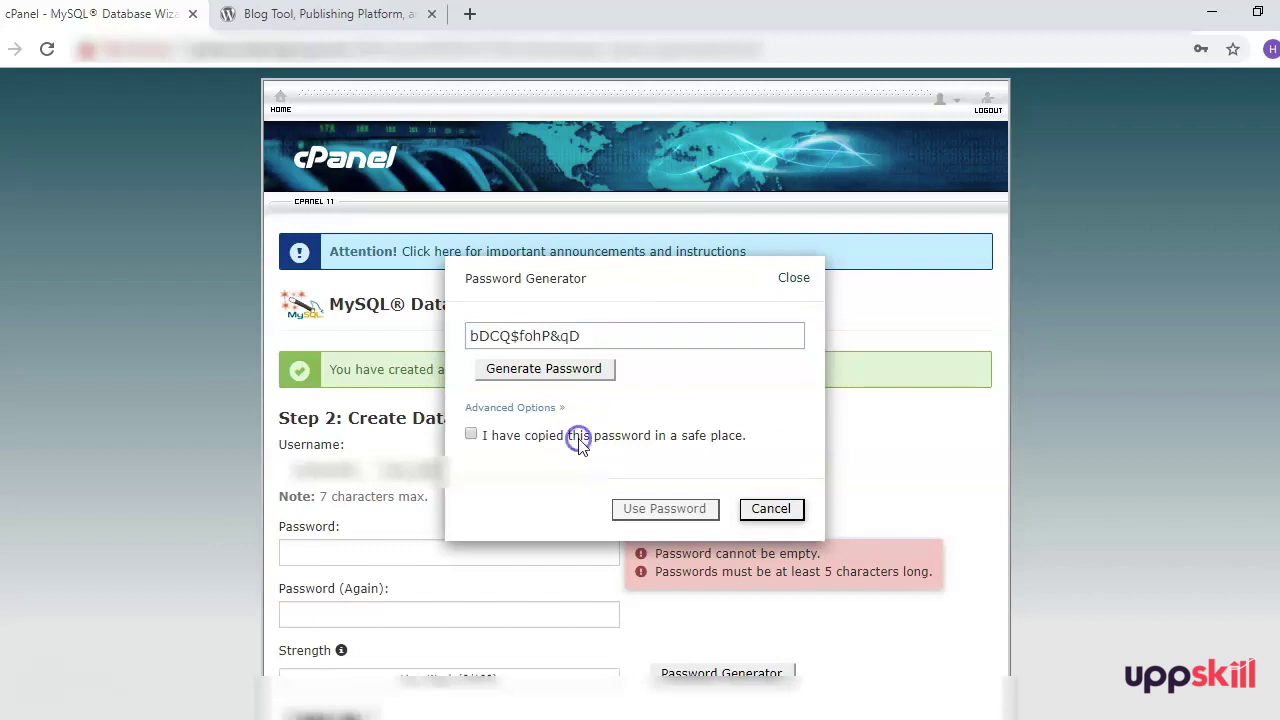
left_click(629, 515)
scroll(500, 520, "down", 2)
left_click(342, 526)
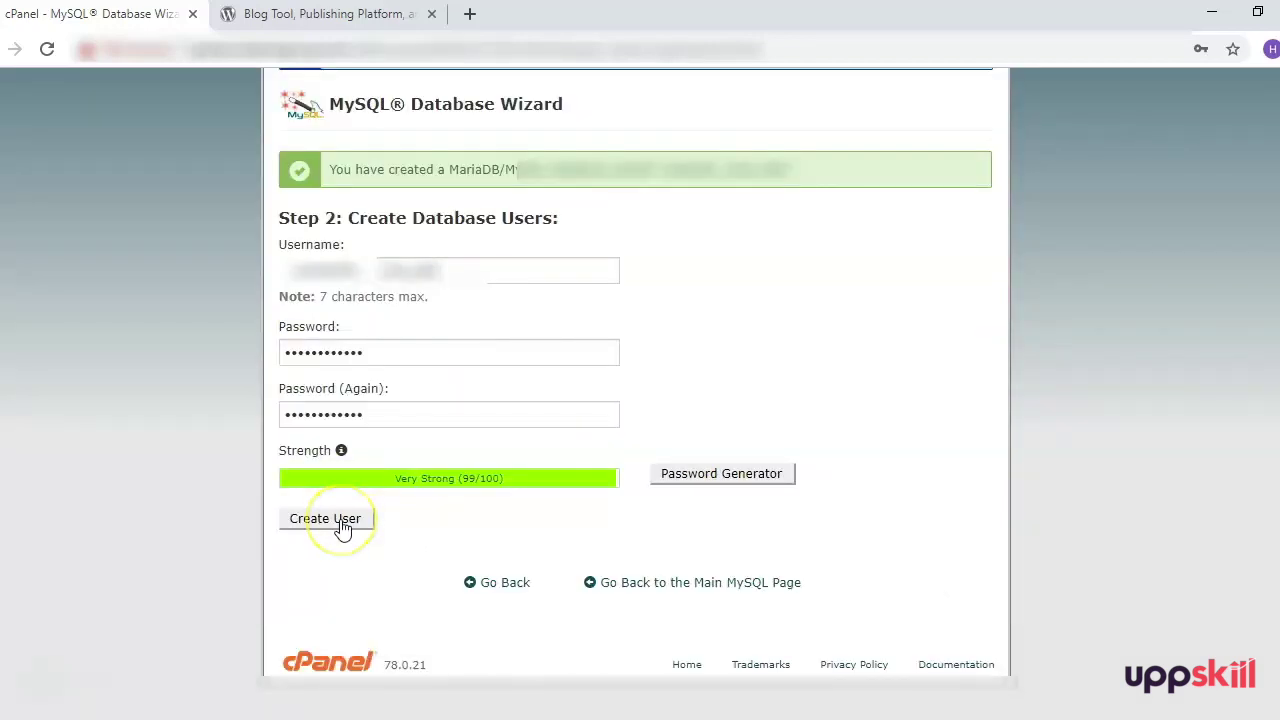
left_click(340, 523)
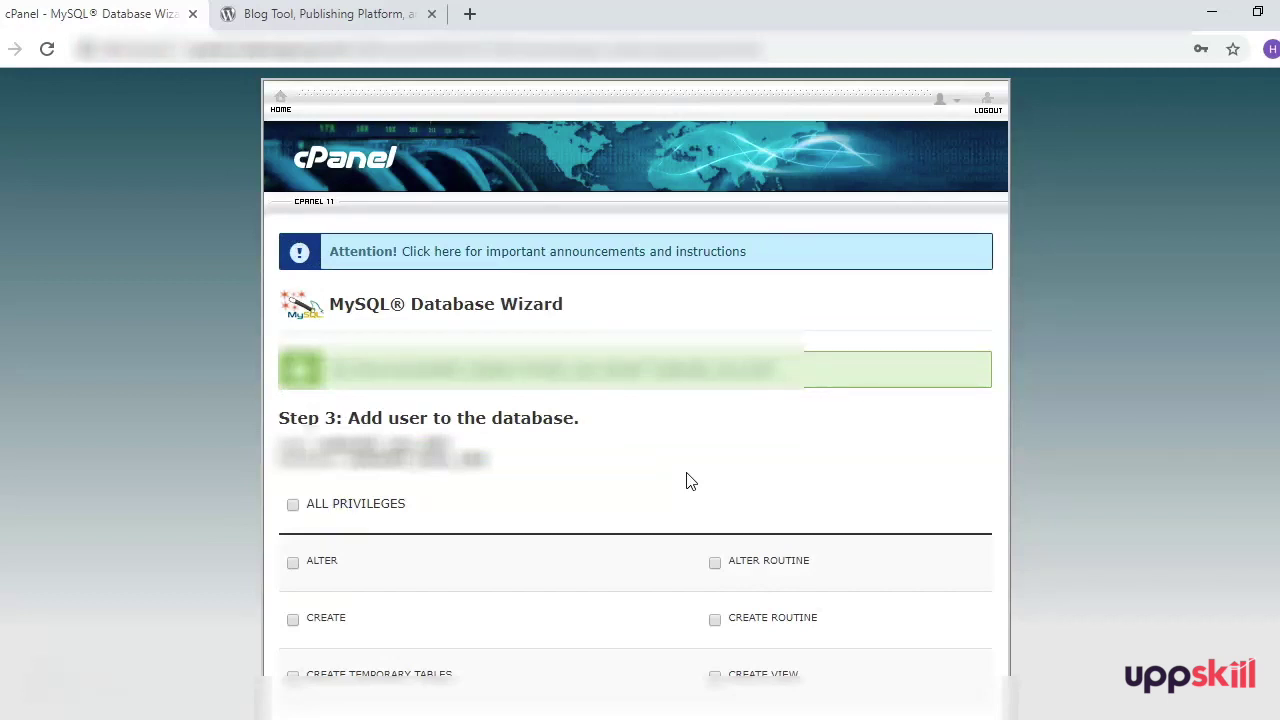
Grant the new user ALL PRIVILEGES on the database, then open the MySQL Databases page to check the current databases.
left_click(294, 507)
scroll(565, 505, "down", 6)
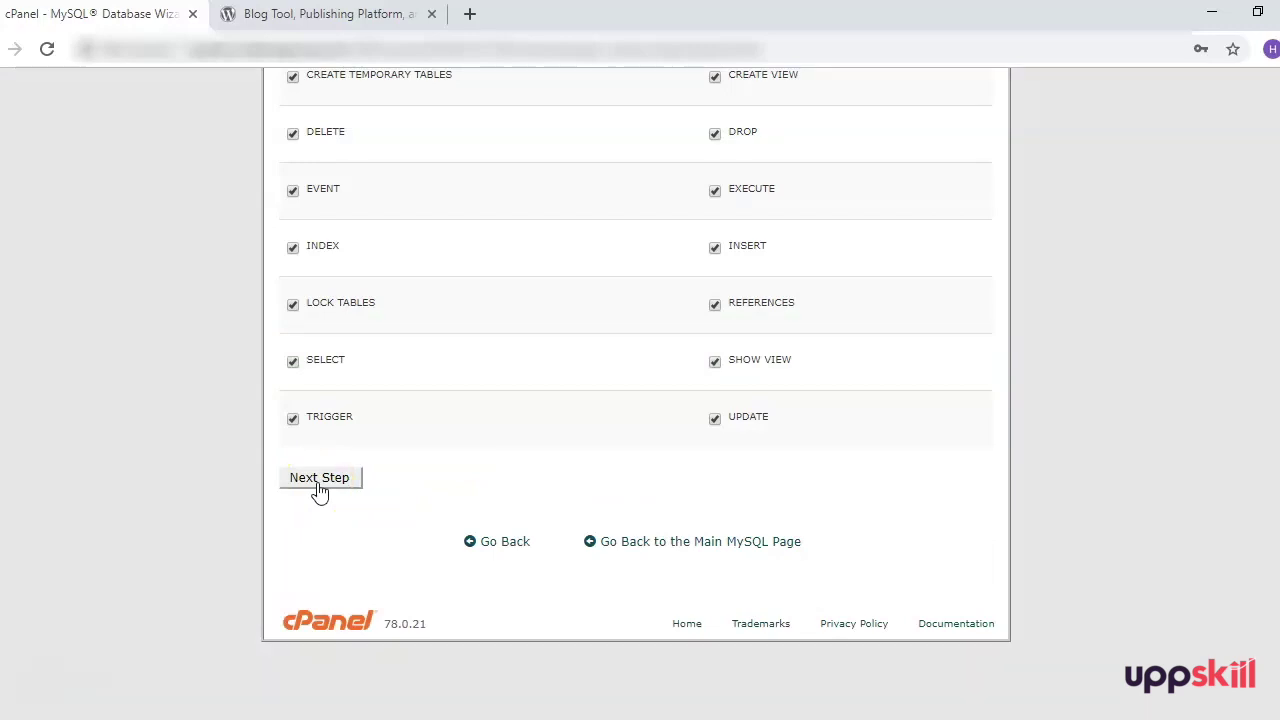
left_click(319, 487)
left_click(318, 483)
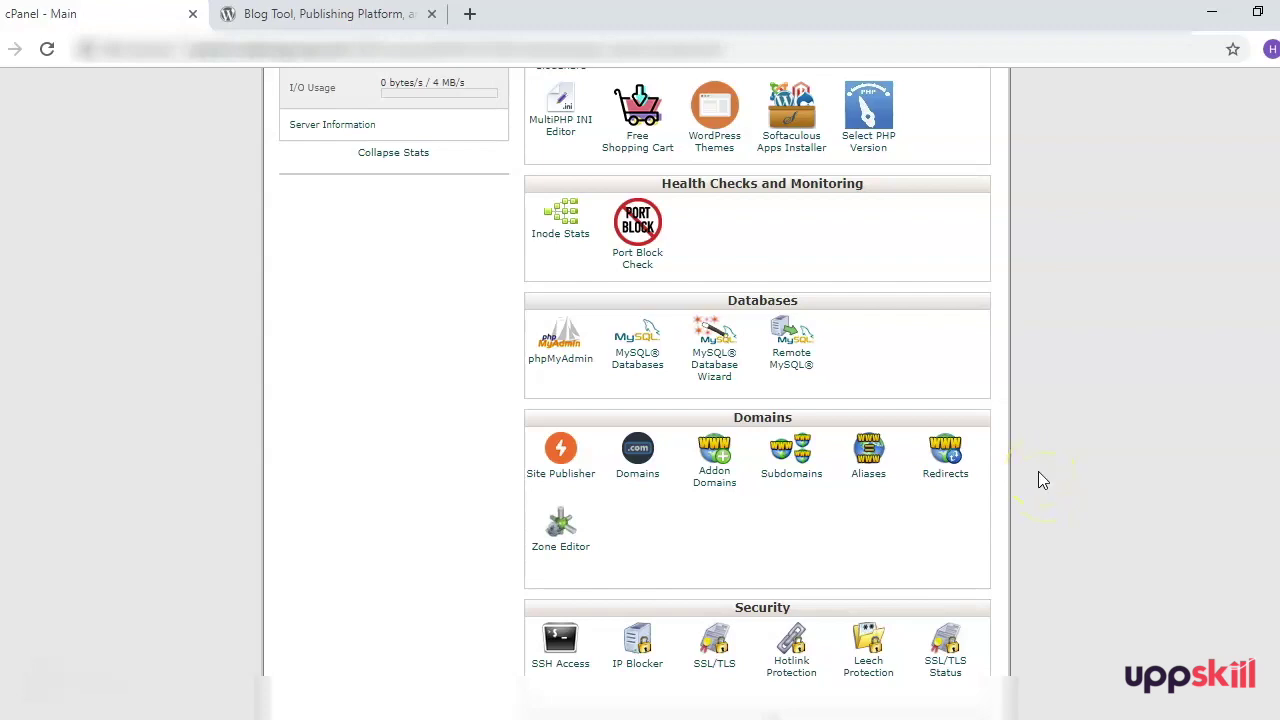
left_click(636, 364)
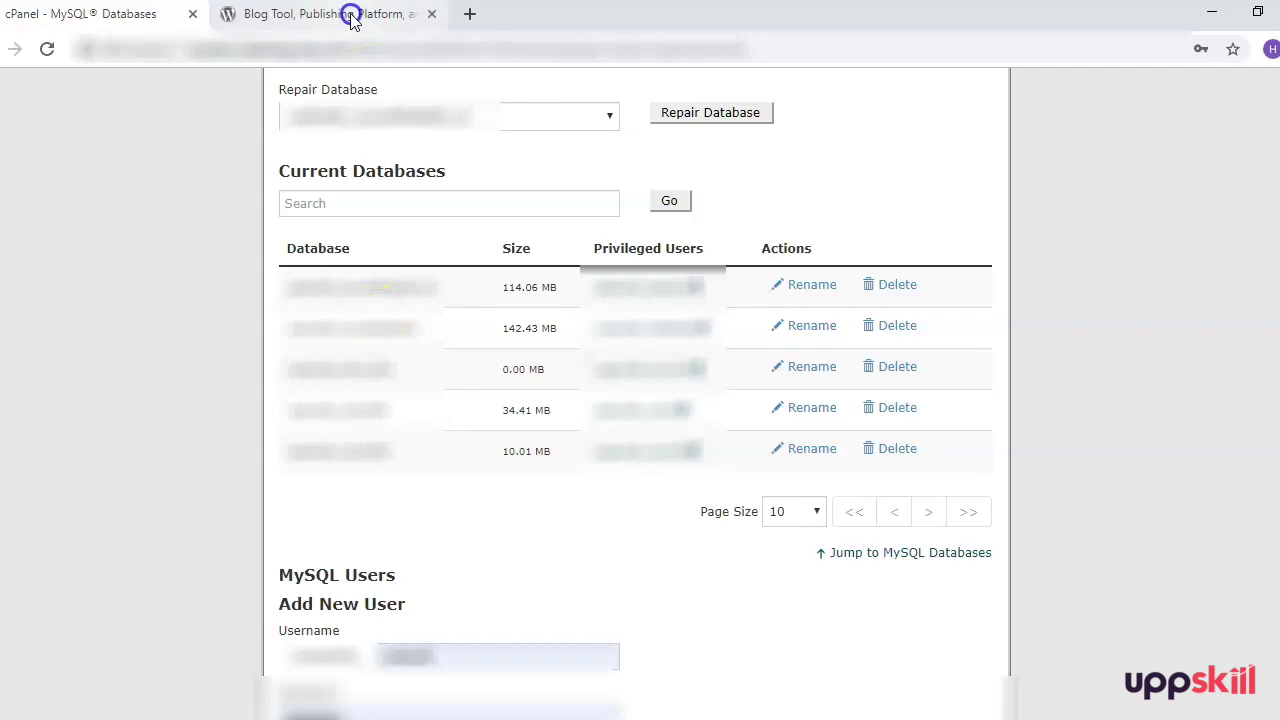
Switch to the WordPress.org site and download WordPress 5.2.2.
left_click(350, 15)
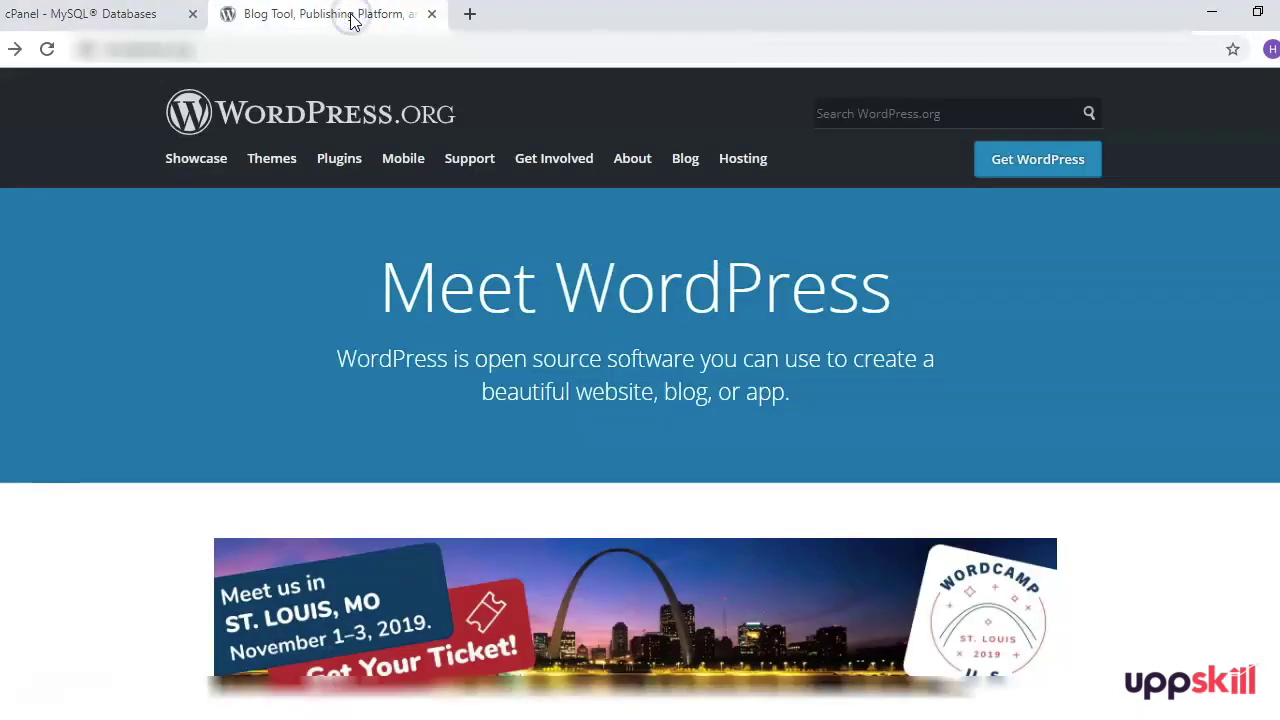
left_click(1058, 165)
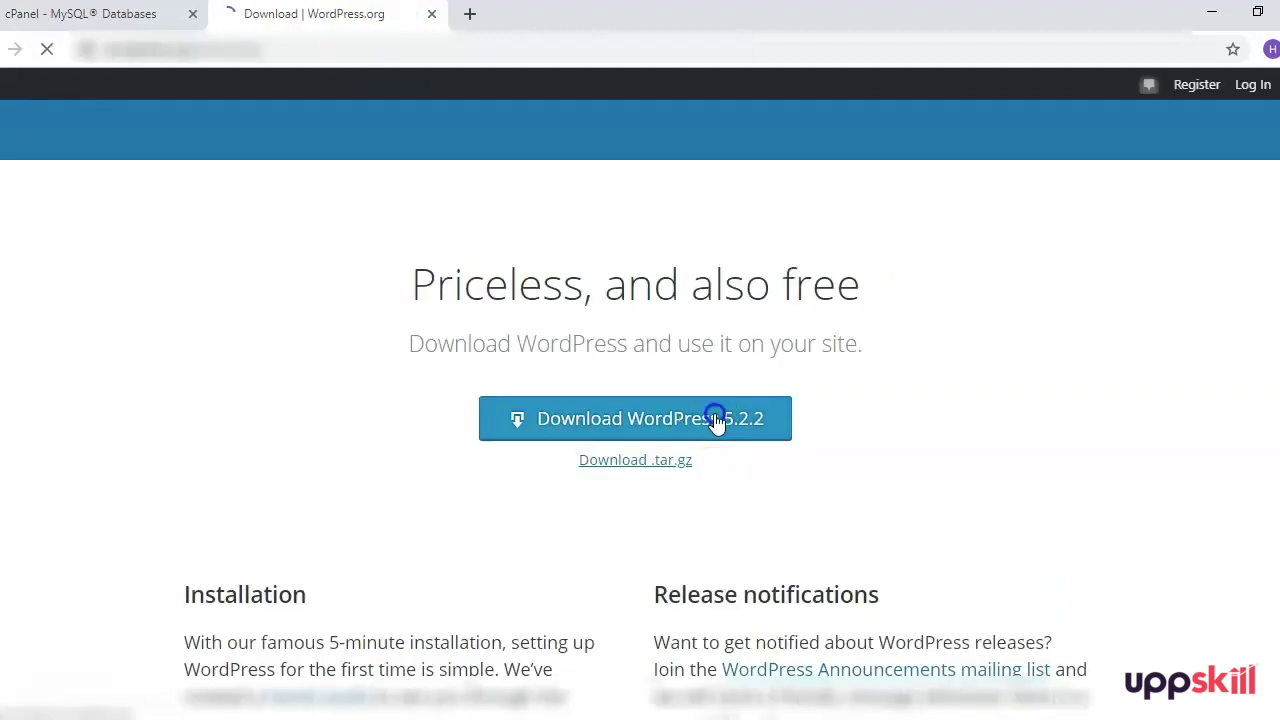
left_click(716, 420)
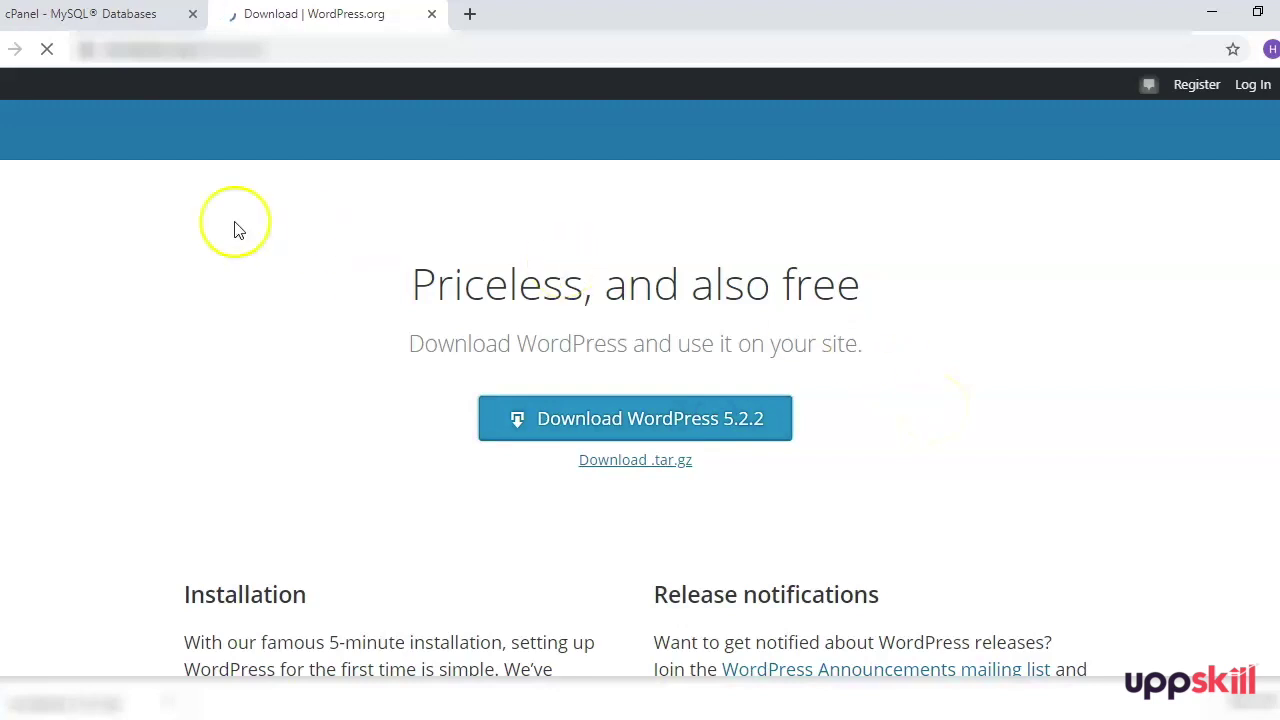
Return to cPanel and open the ramaedutech.com folder inside public_html in File Manager.
left_click(130, 16)
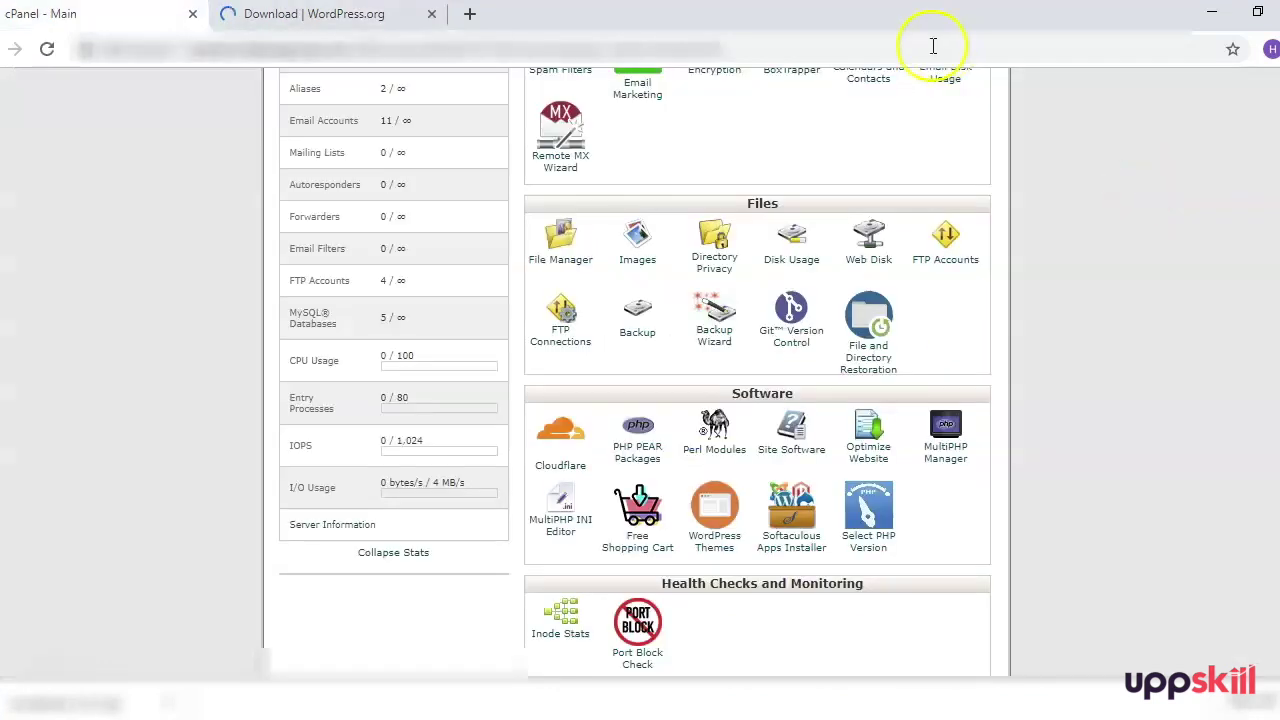
left_click(566, 245)
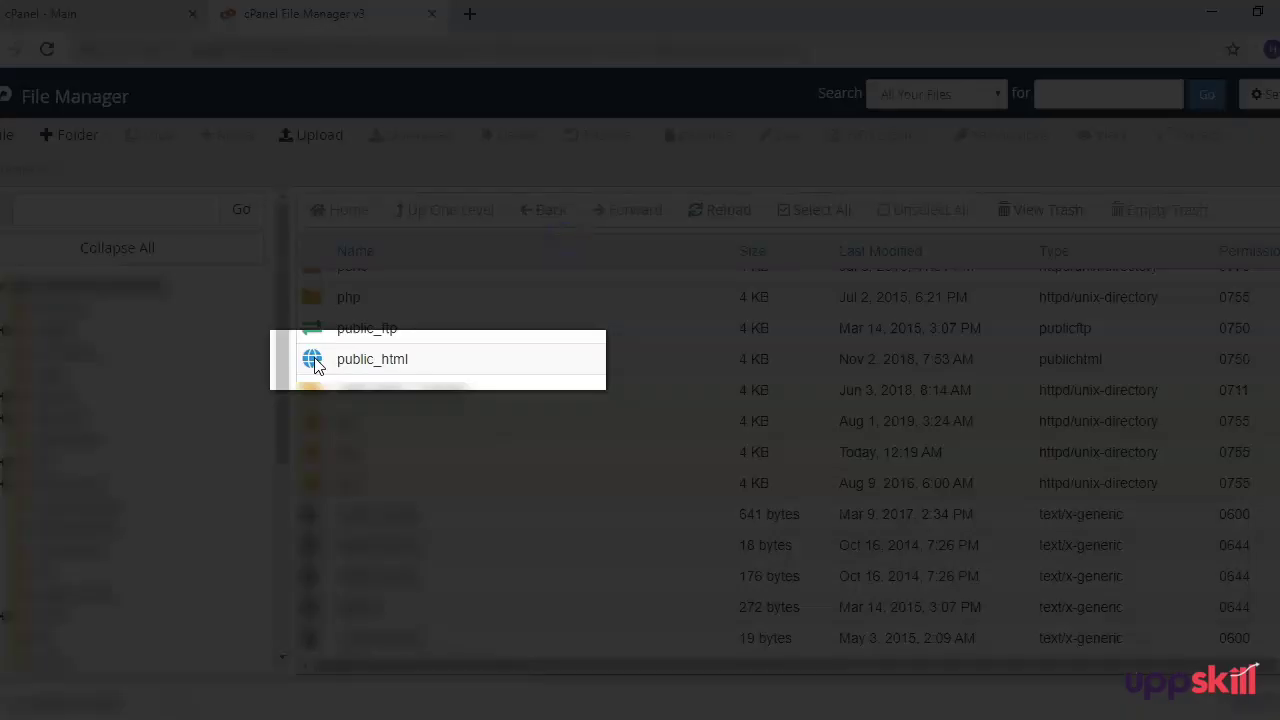
left_click(314, 366)
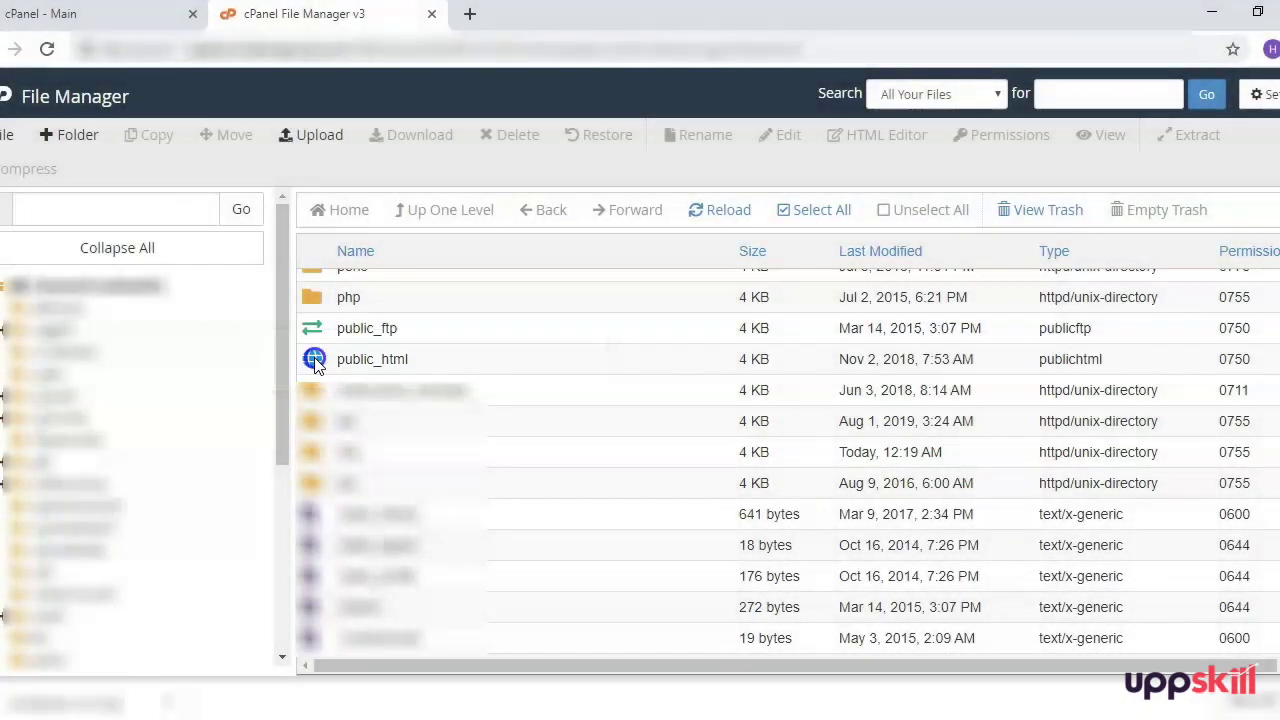
double_click(314, 360)
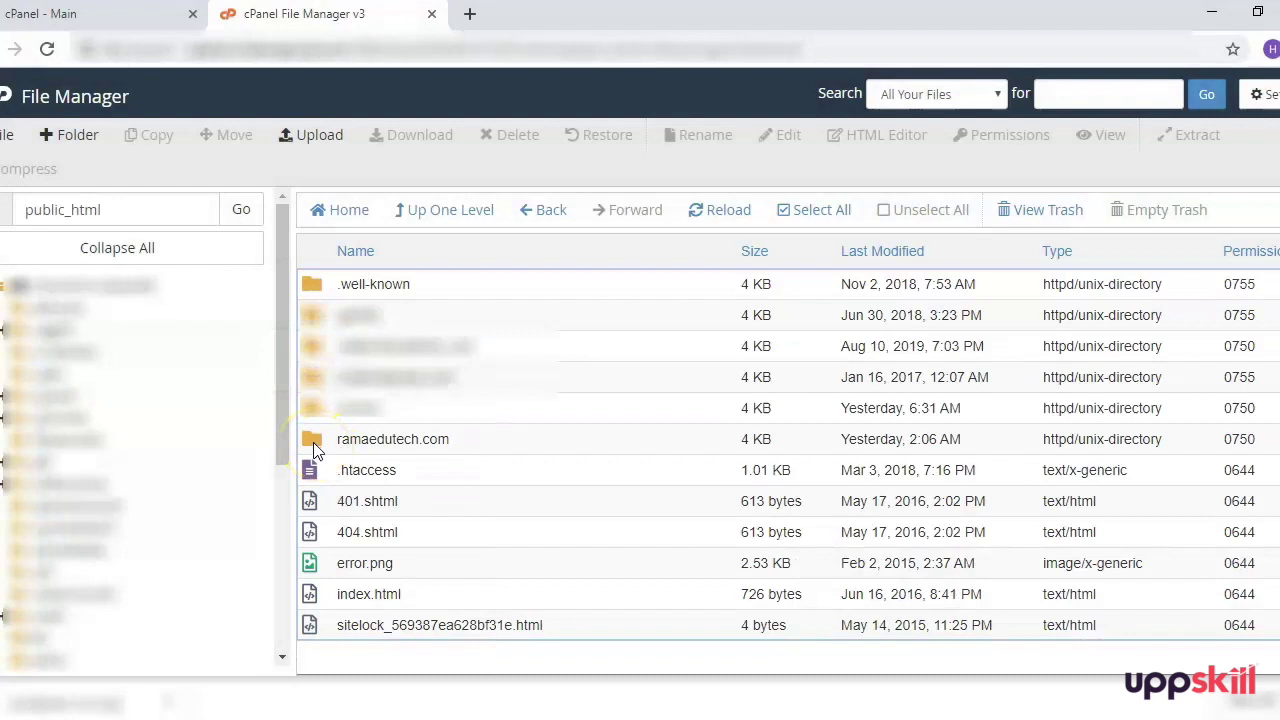
double_click(313, 442)
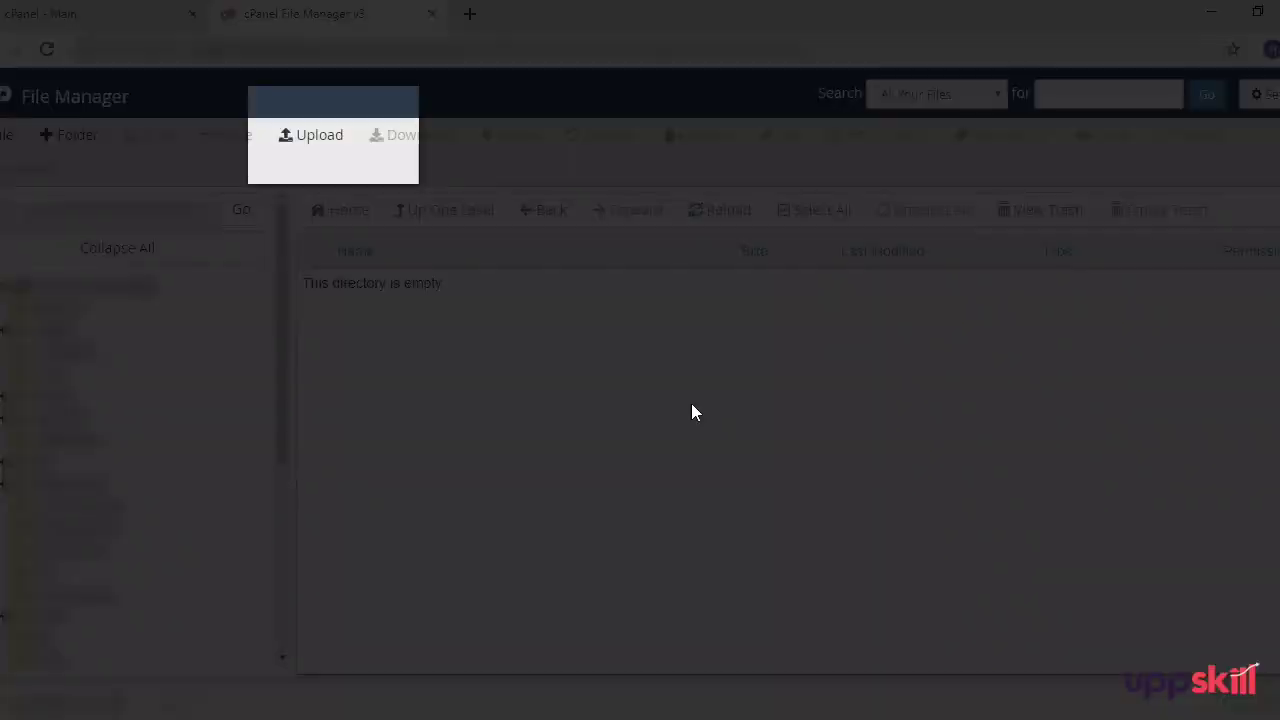
Upload wordpress-5.2.2.zip to the ramaedutech.com folder and return to the folder's file listing.
left_click(322, 137)
left_click(662, 427)
left_click(244, 166)
left_click(455, 446)
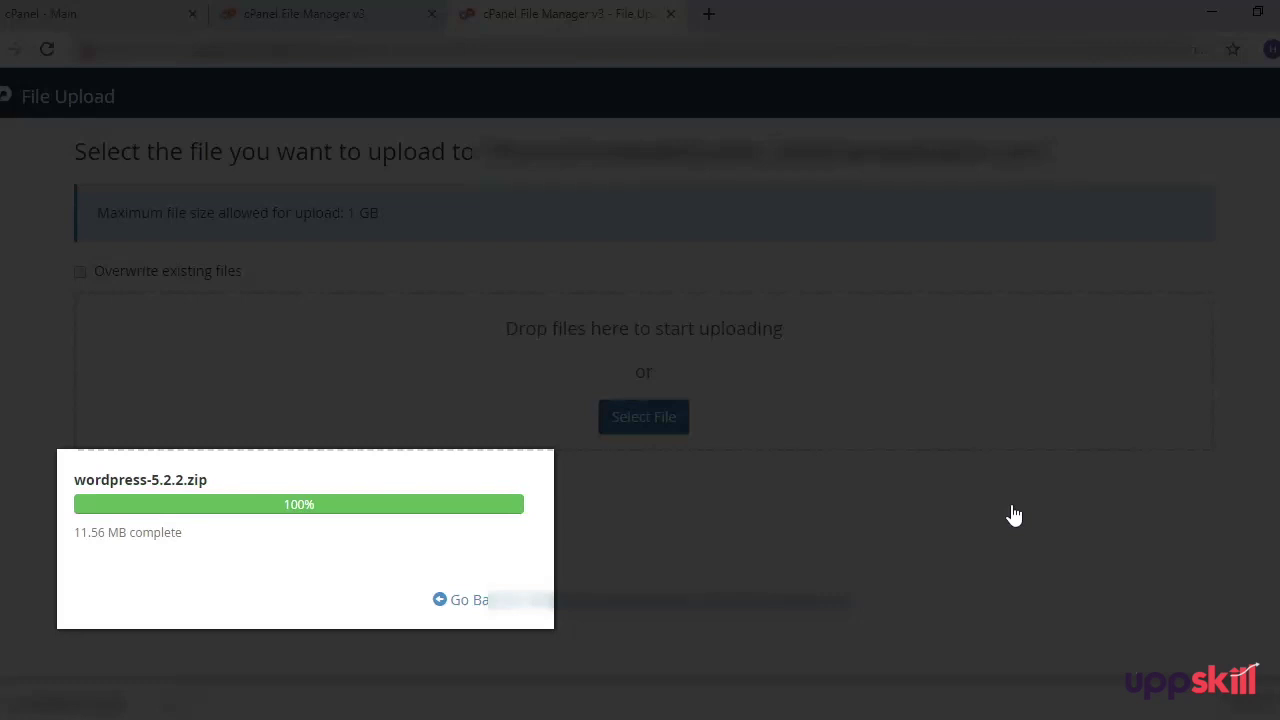
left_click(749, 610)
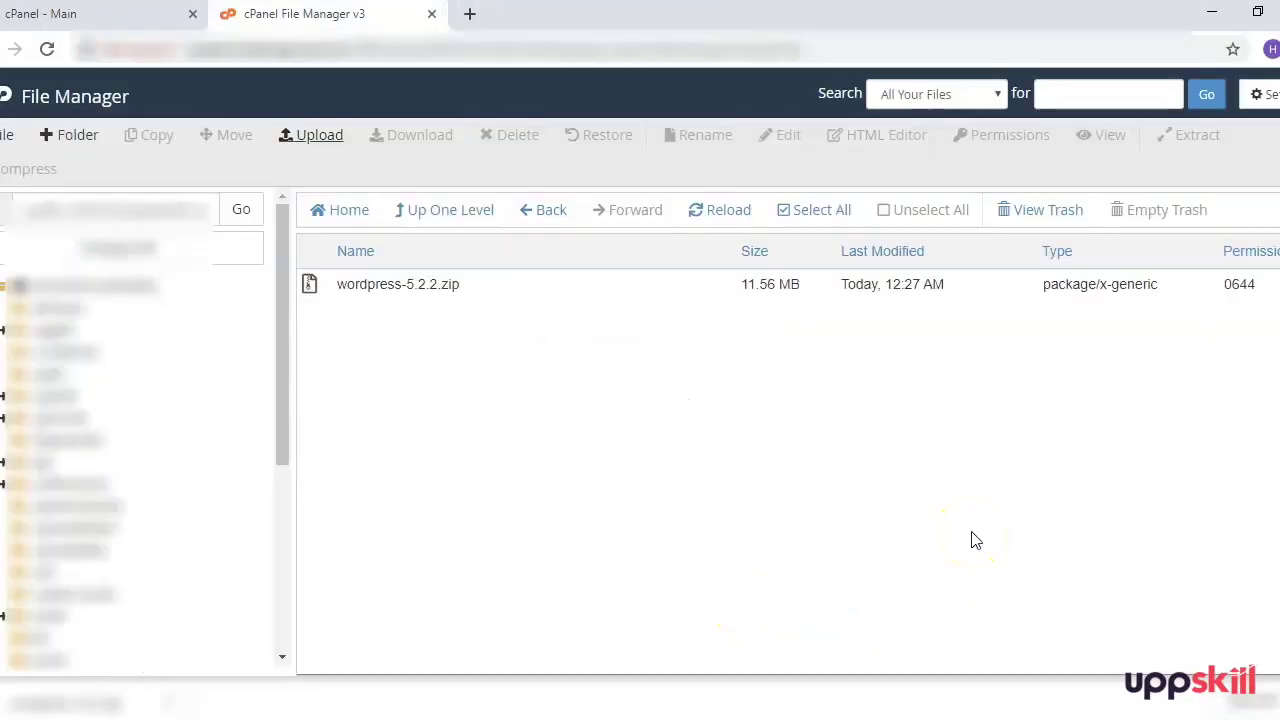
Extract wordpress-5.2.2.zip into the ramaedutech.com folder and reload the file listing.
left_click(424, 284)
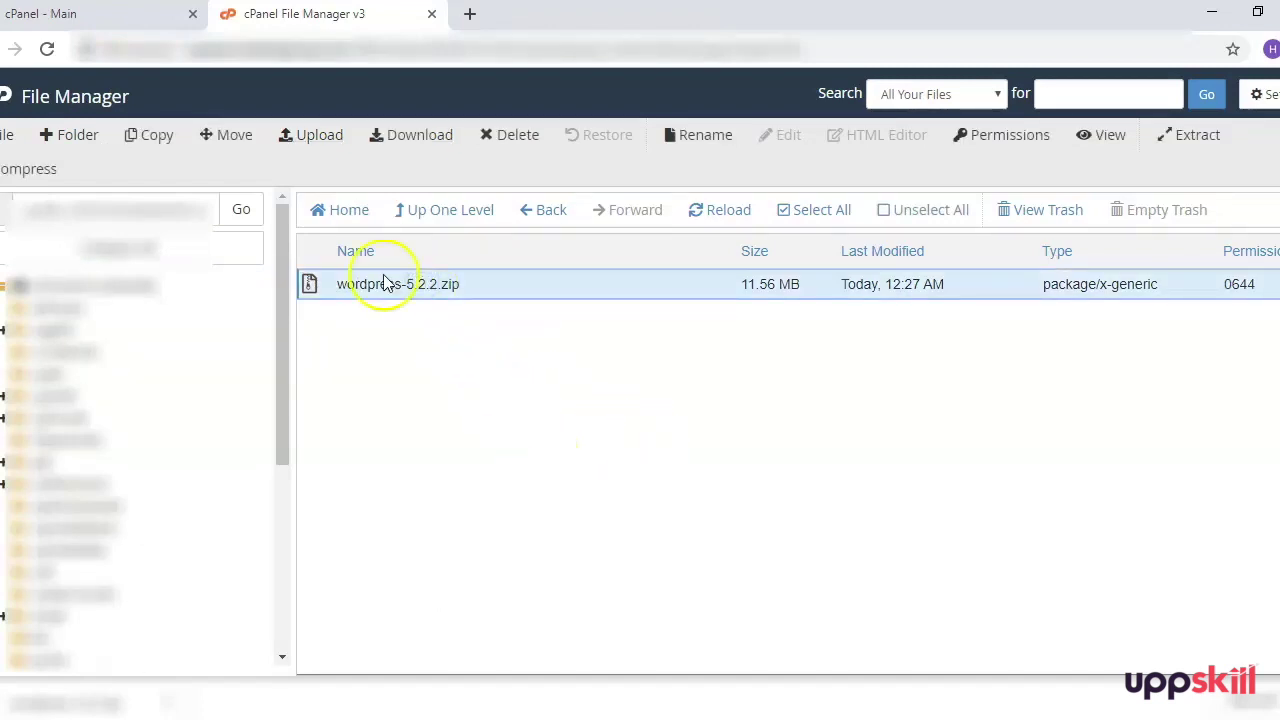
left_click(1195, 135)
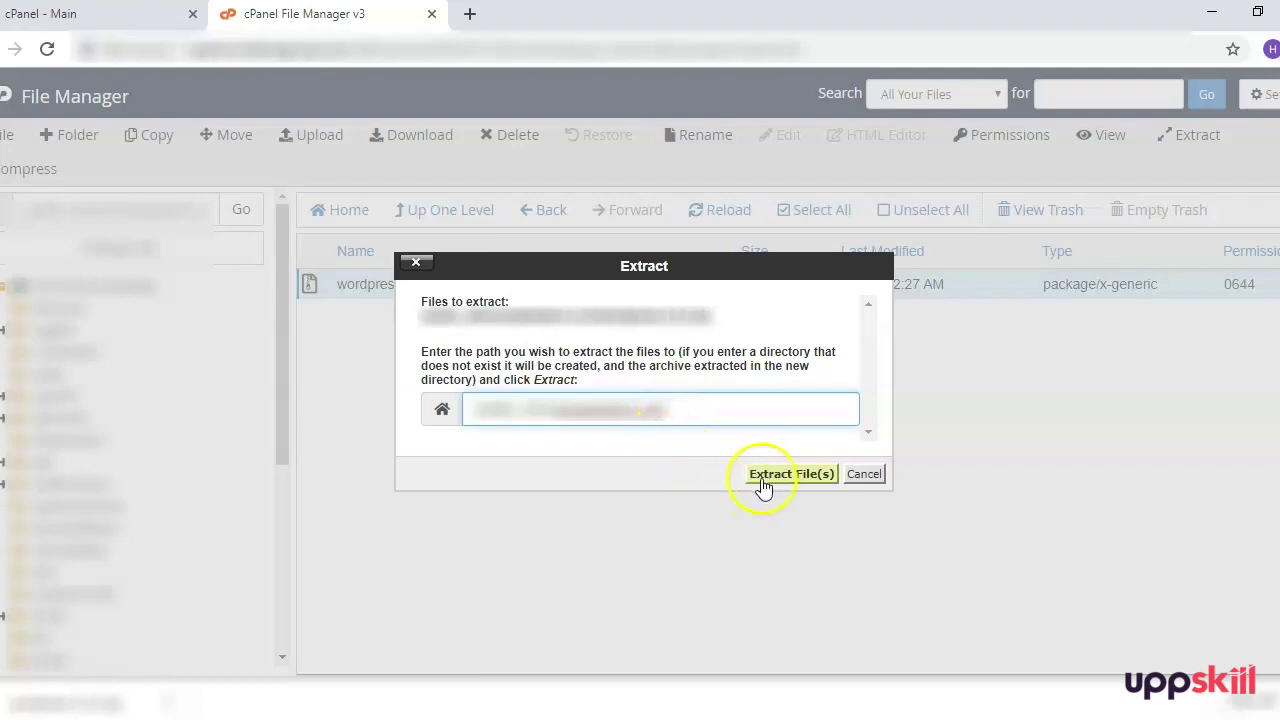
left_click(771, 485)
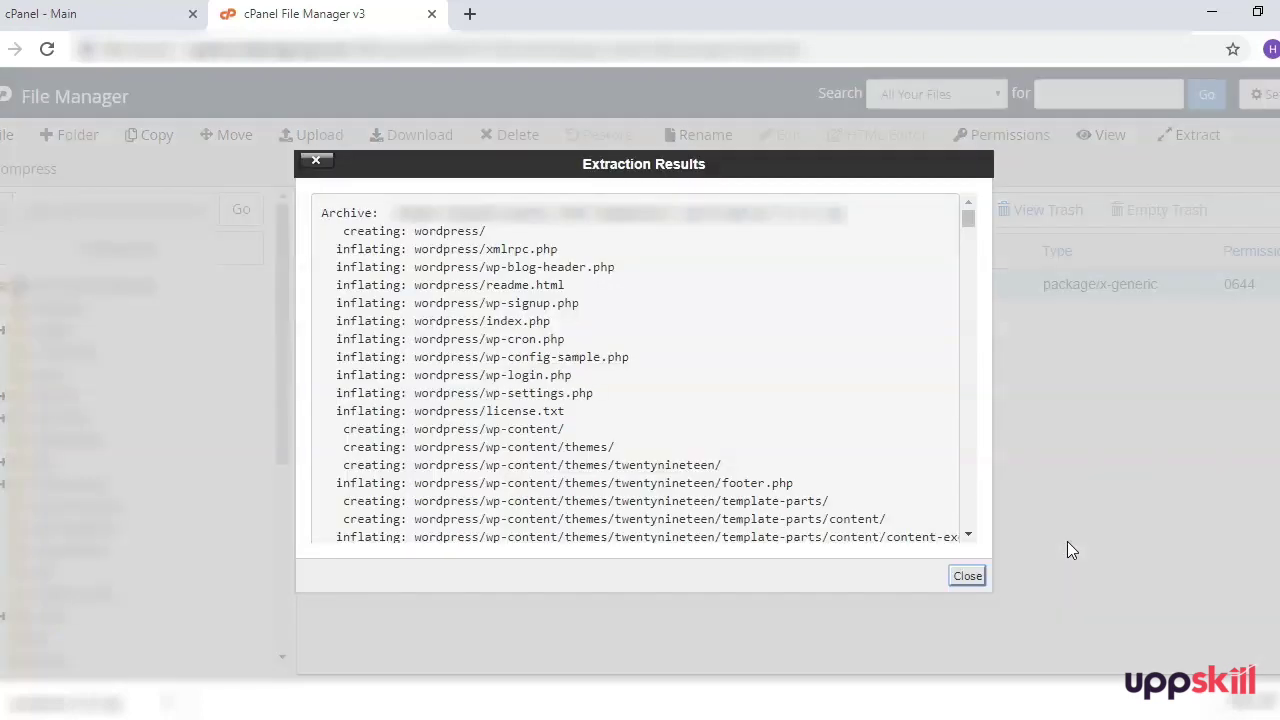
left_click(966, 576)
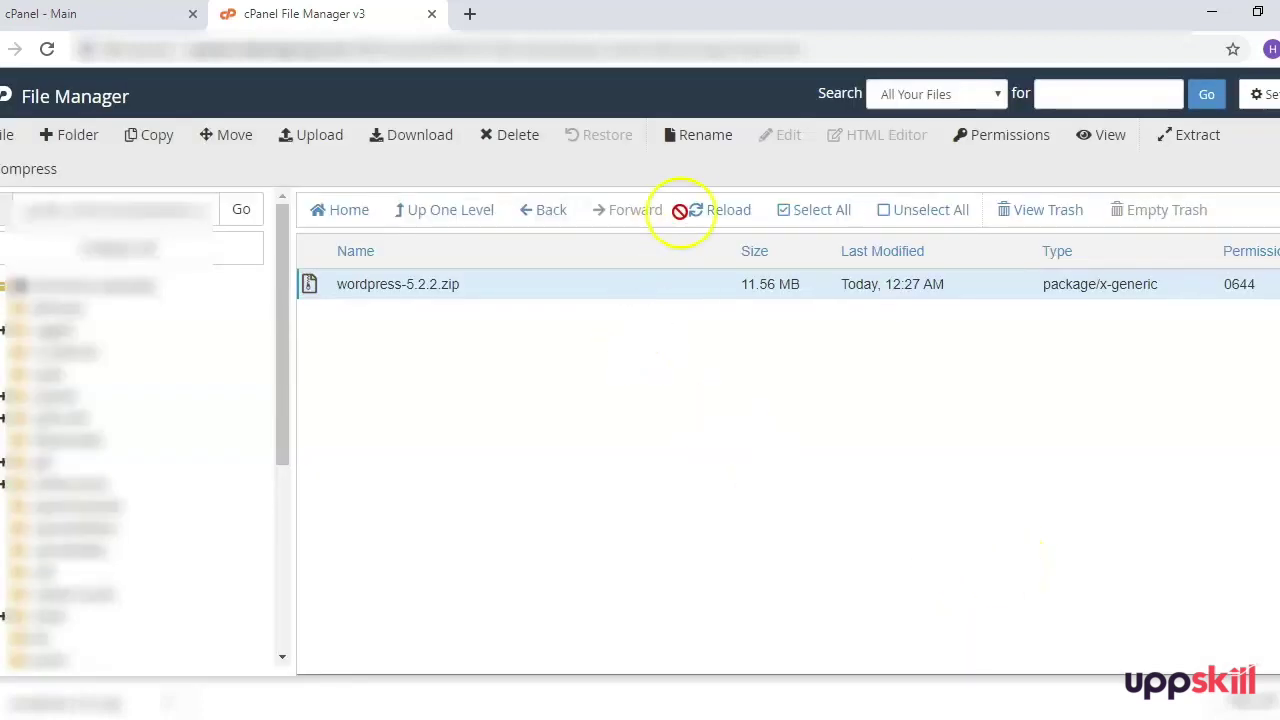
left_click(728, 211)
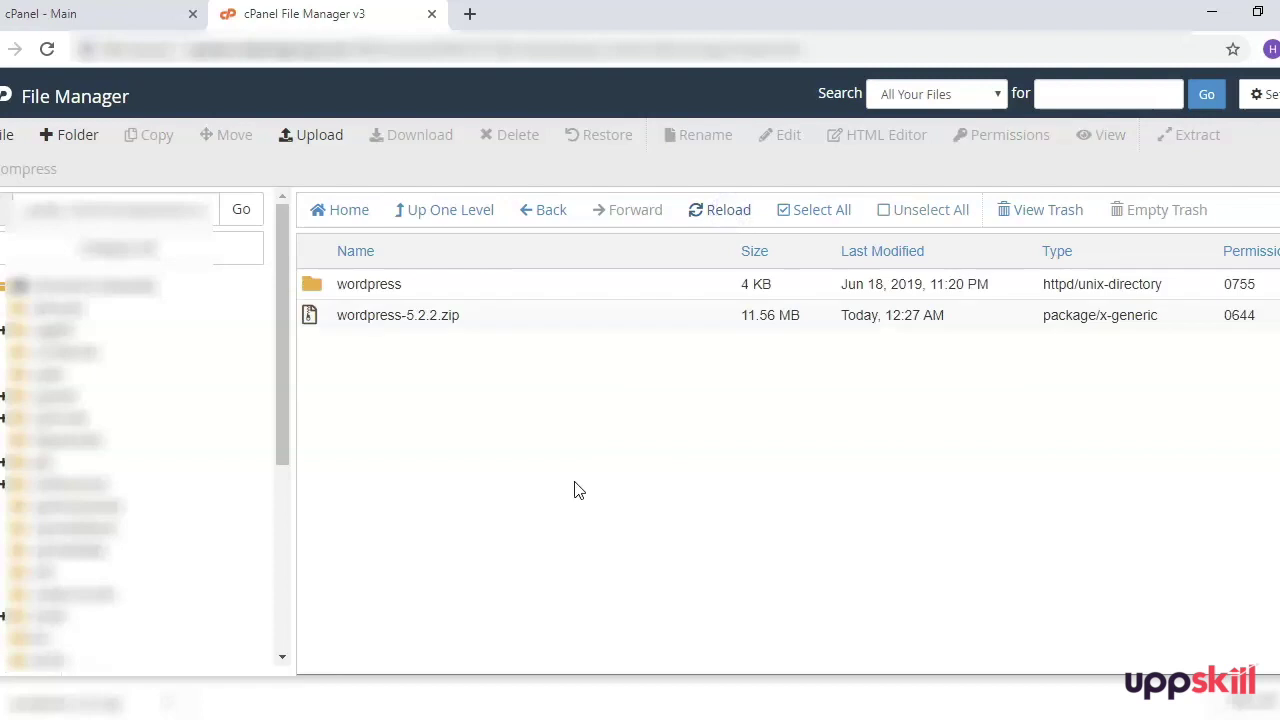
Open the extracted wordpress folder and look through its files.
left_click(320, 290)
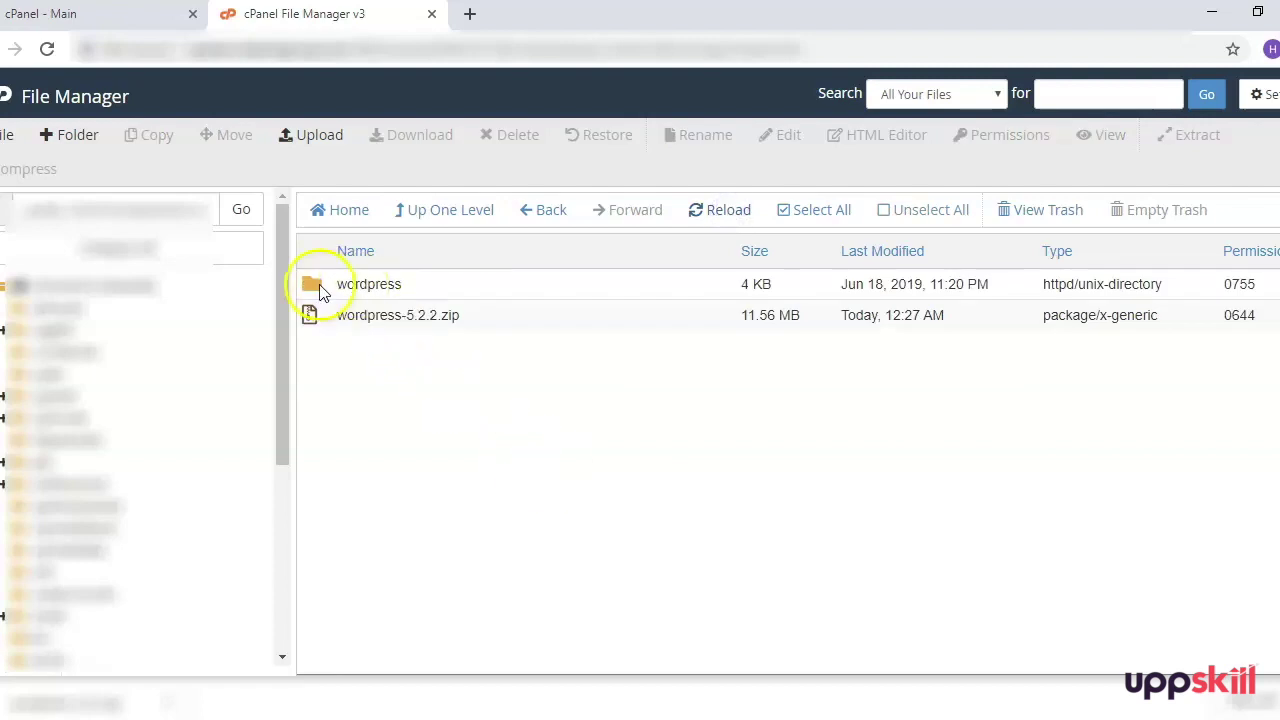
double_click(313, 288)
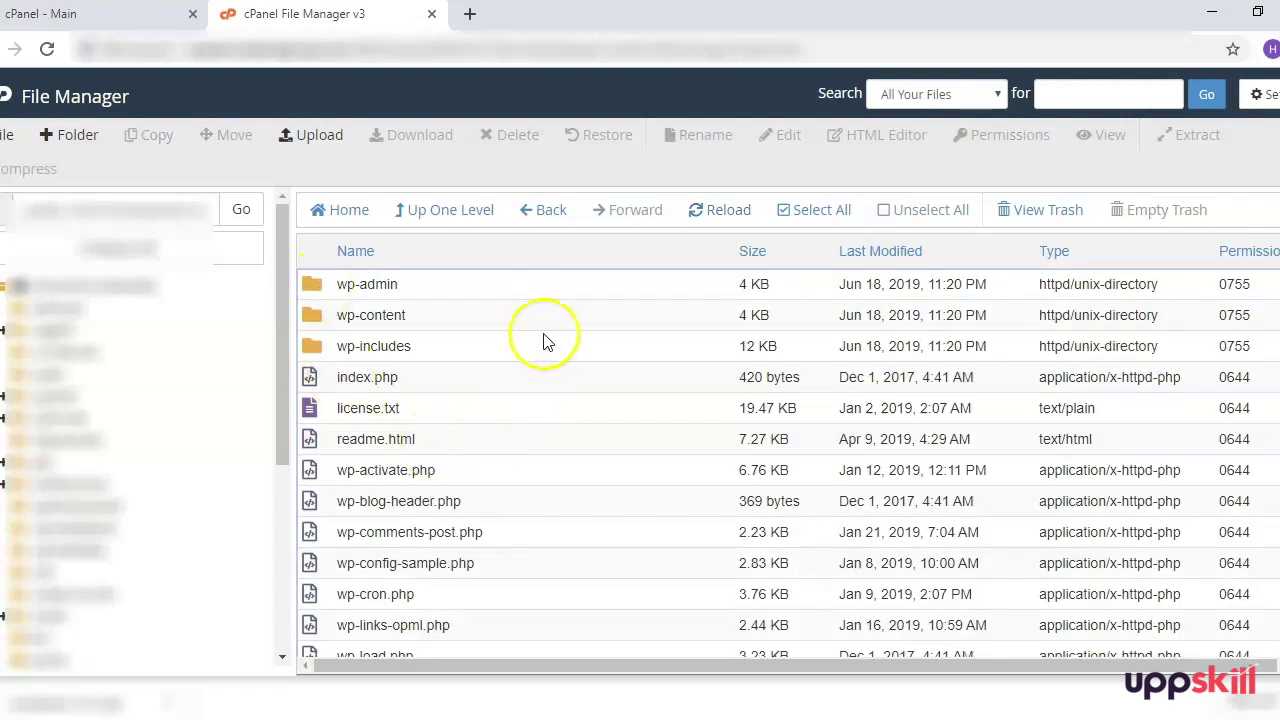
scroll(641, 386, "down", 1)
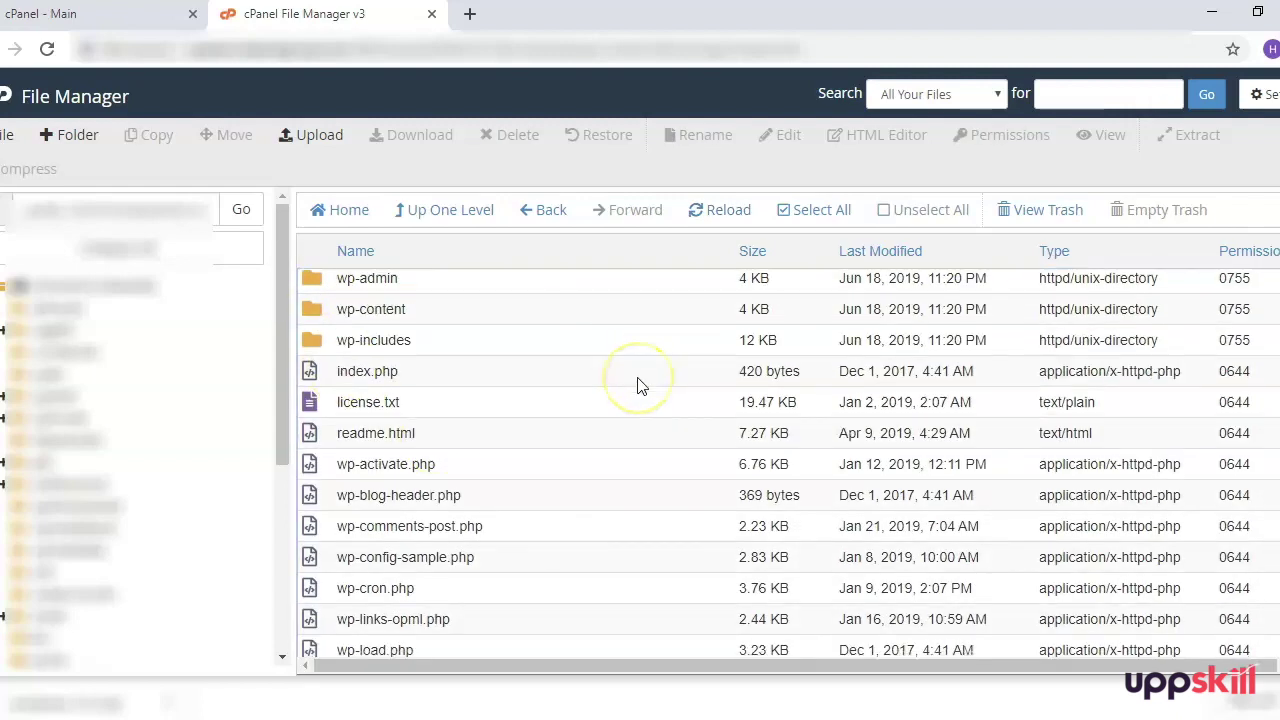
scroll(641, 386, "down", 3)
scroll(641, 386, "up", 3)
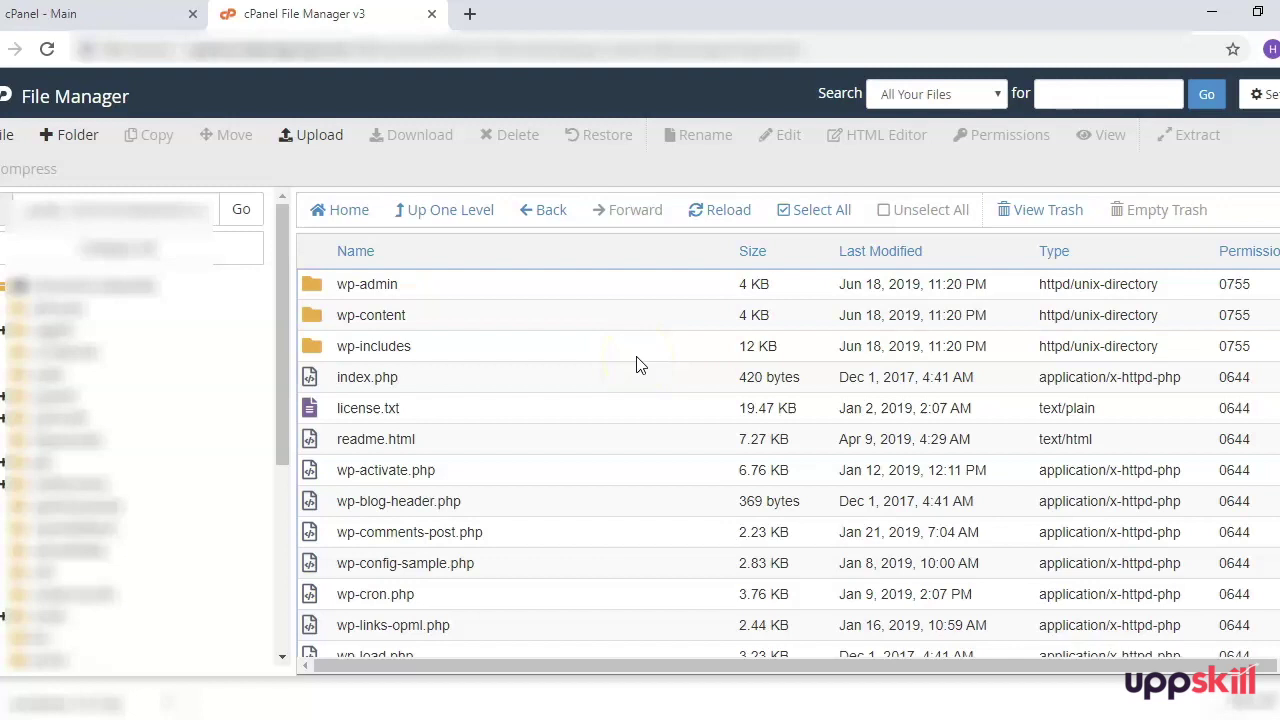
Move all files from the wordpress folder to /public_html/ramaedutech.com/ and go back to that folder to check them.
left_click(609, 273)
left_click(818, 212)
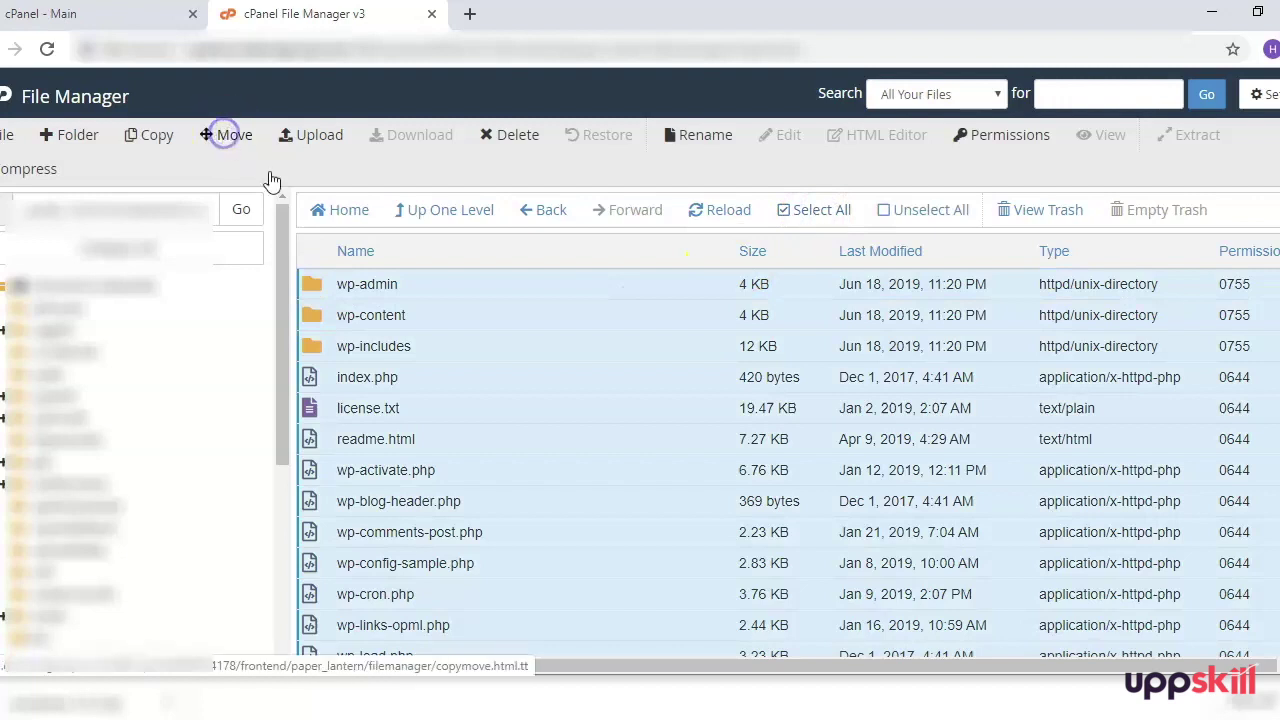
left_click(235, 140)
key("BackSpace")
key("BackSpace")
key("BackSpace")
key("BackSpace")
key("BackSpace")
key("BackSpace")
key("BackSpace")
key("BackSpace")
key("BackSpace")
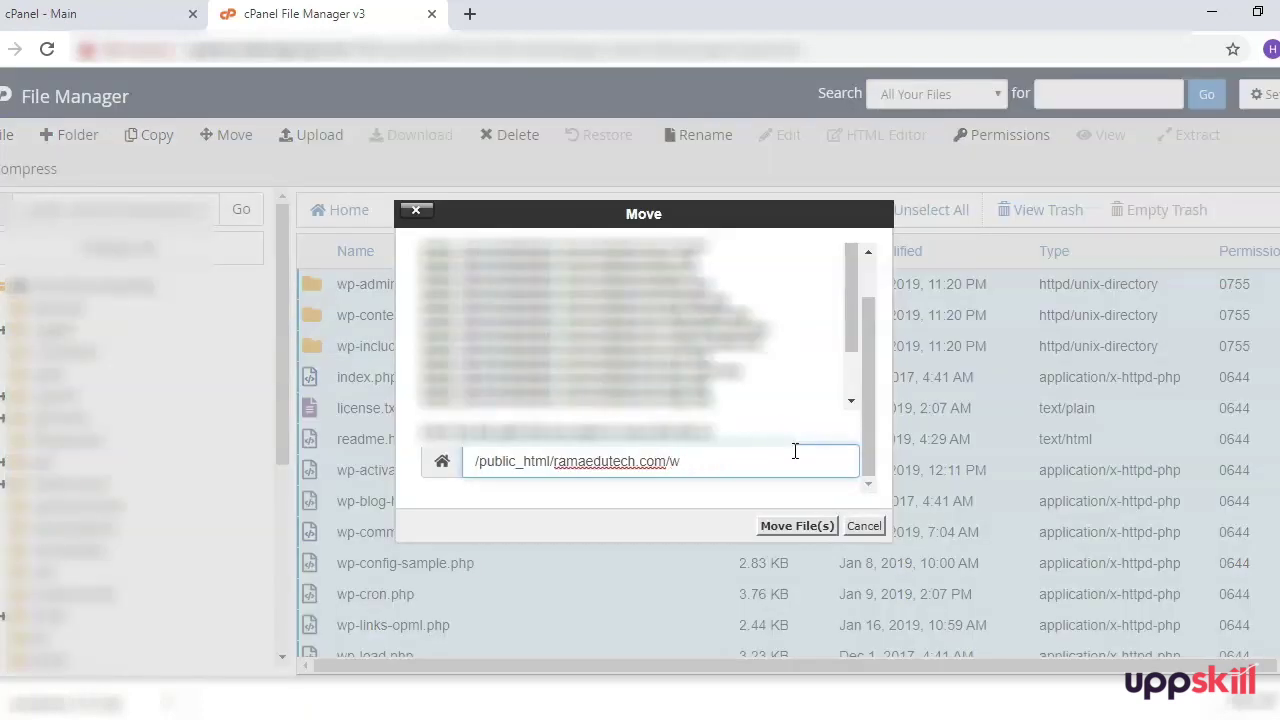
key("BackSpace")
left_click(798, 528)
left_click(797, 527)
left_click(797, 527)
left_click(551, 216)
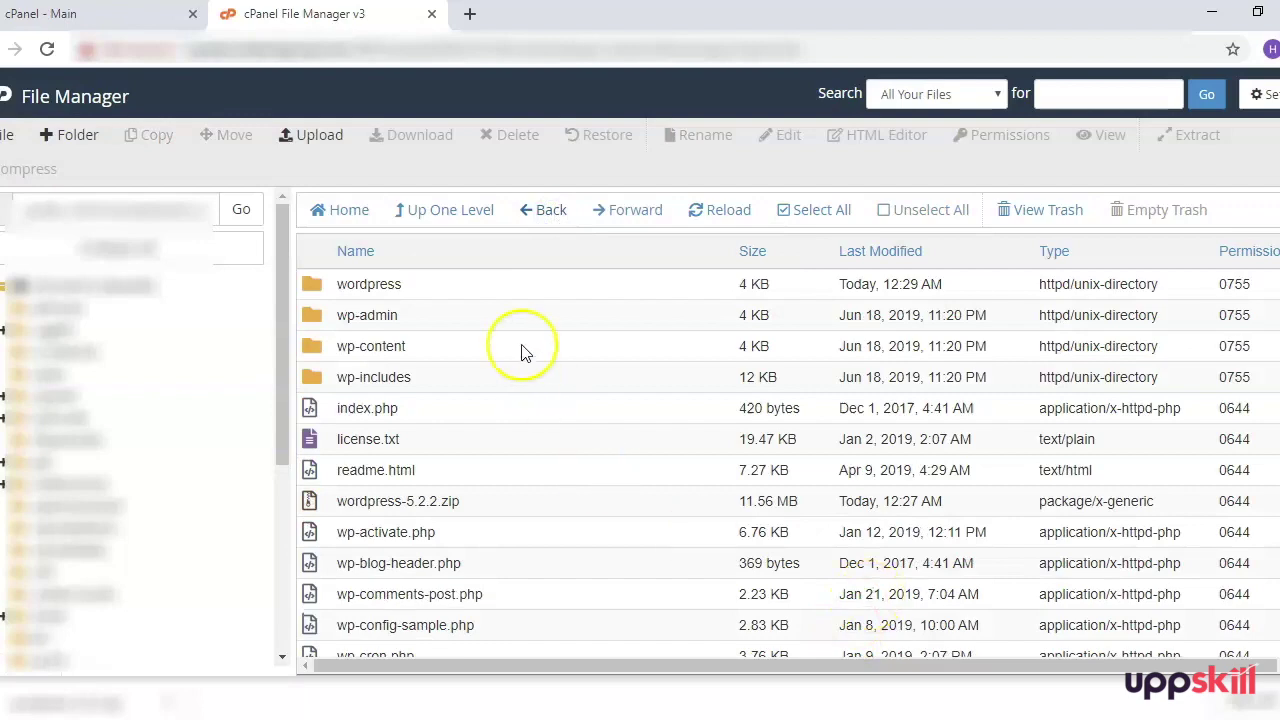
scroll(455, 348, "down", 3)
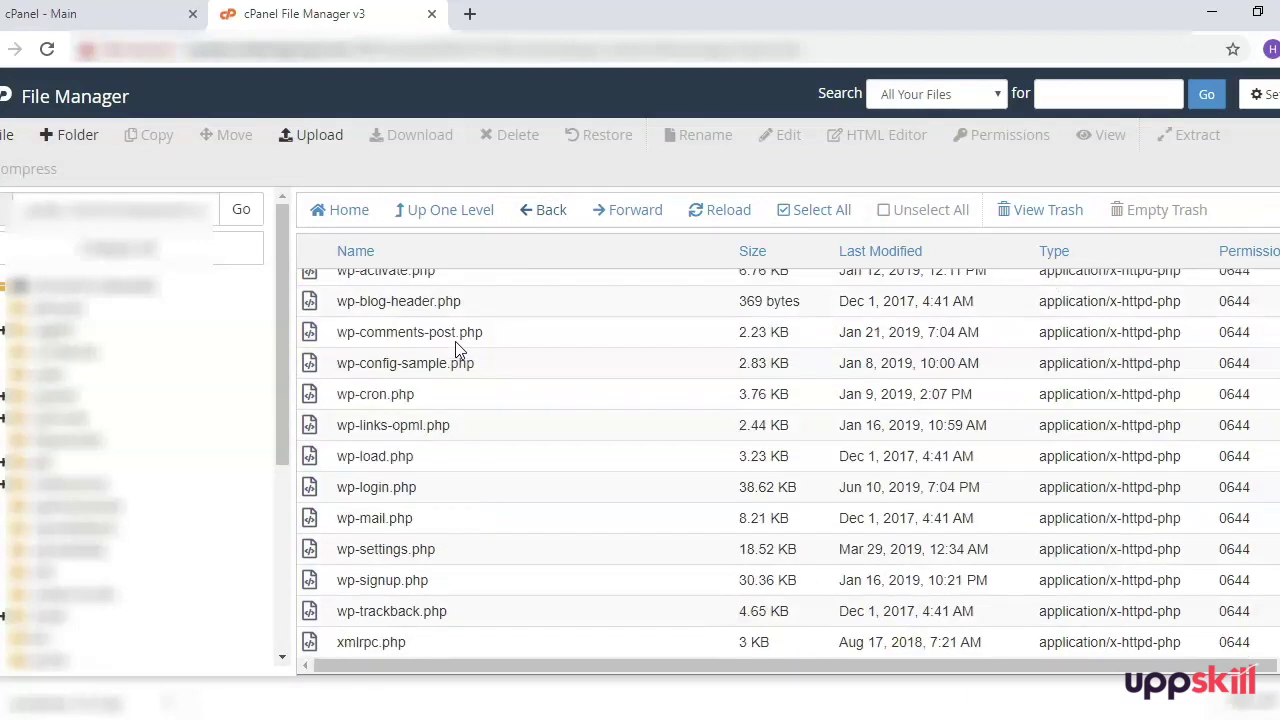
Check the contents of the leftover wordpress folder and move that folder to the trash.
scroll(456, 345, "up", 3)
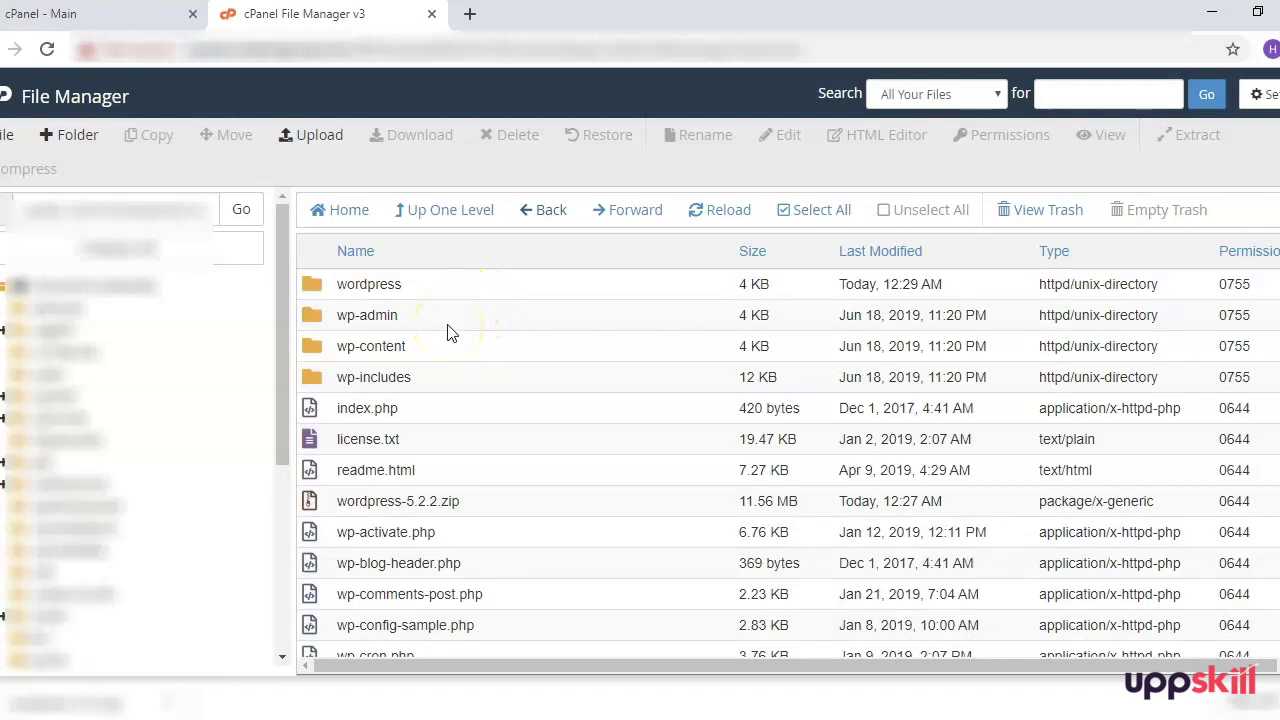
double_click(314, 285)
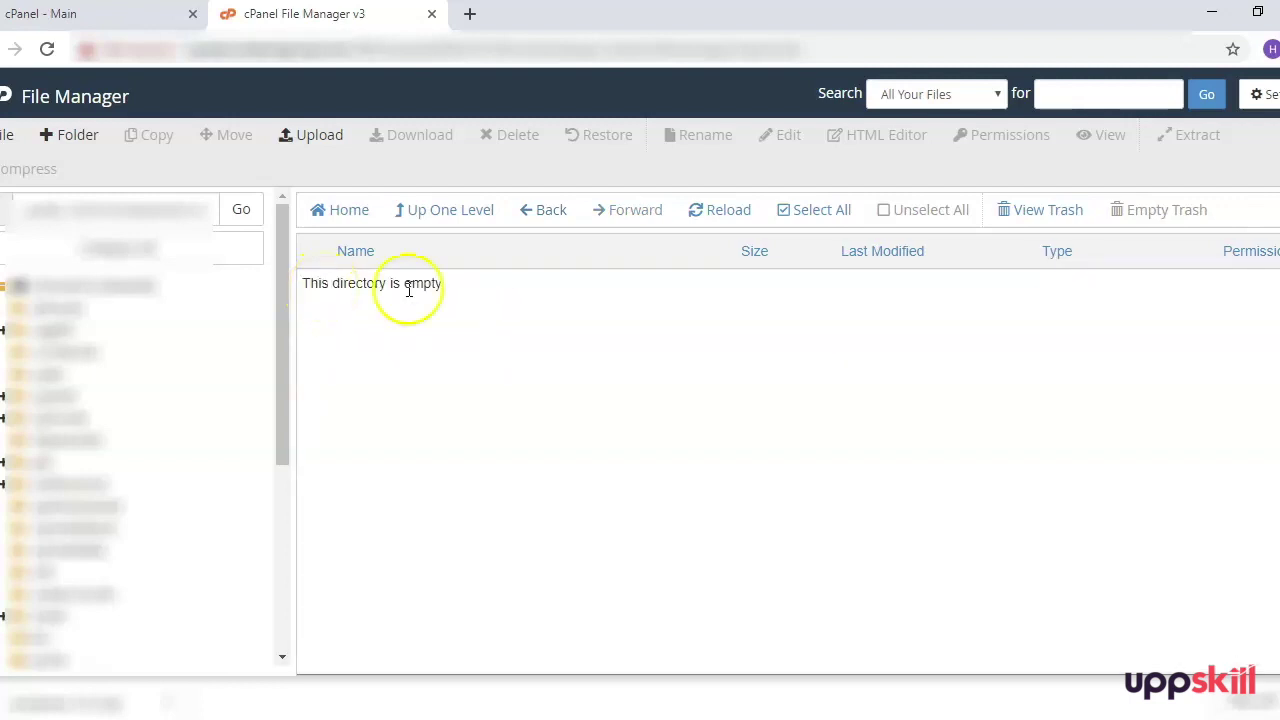
left_click(537, 213)
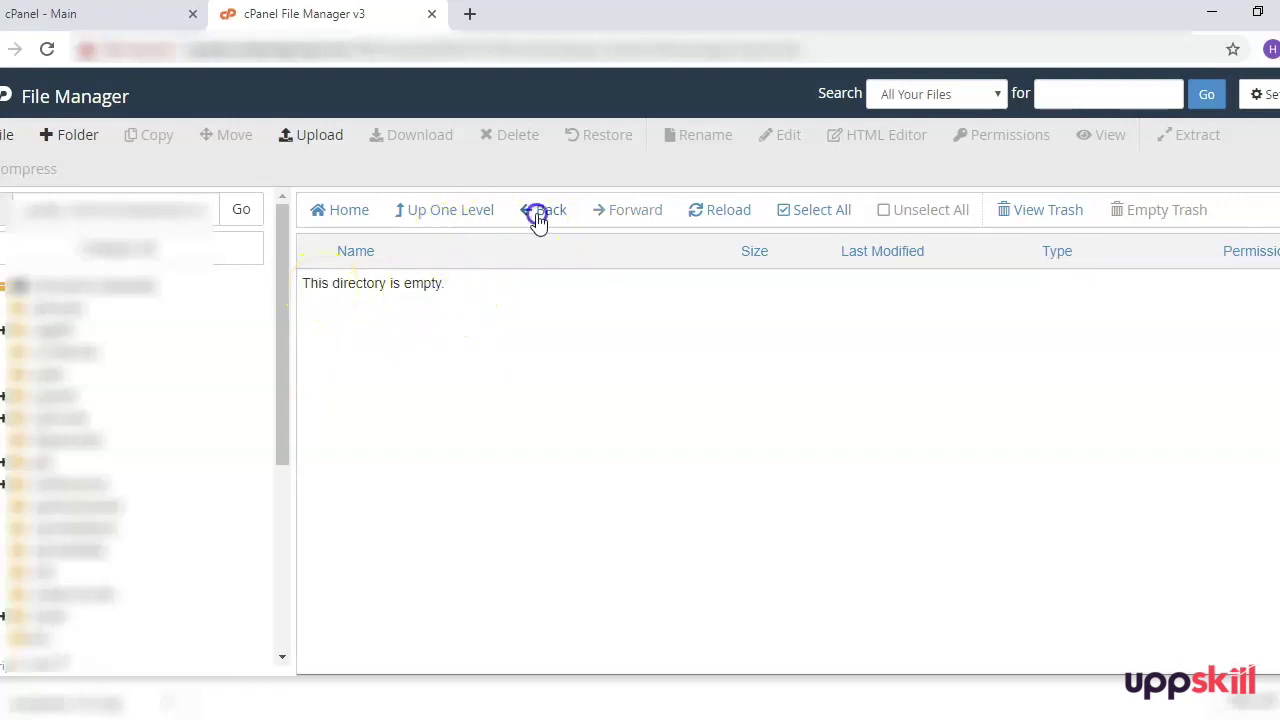
left_click(311, 287)
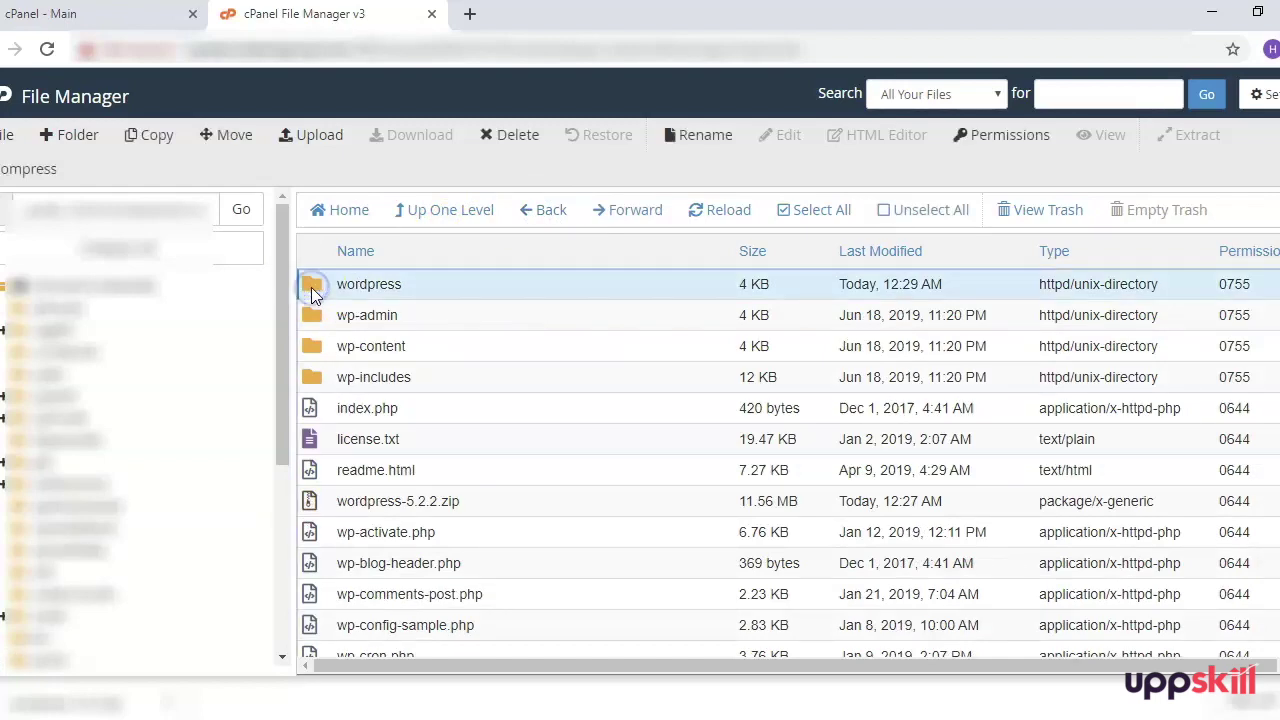
left_click(523, 148)
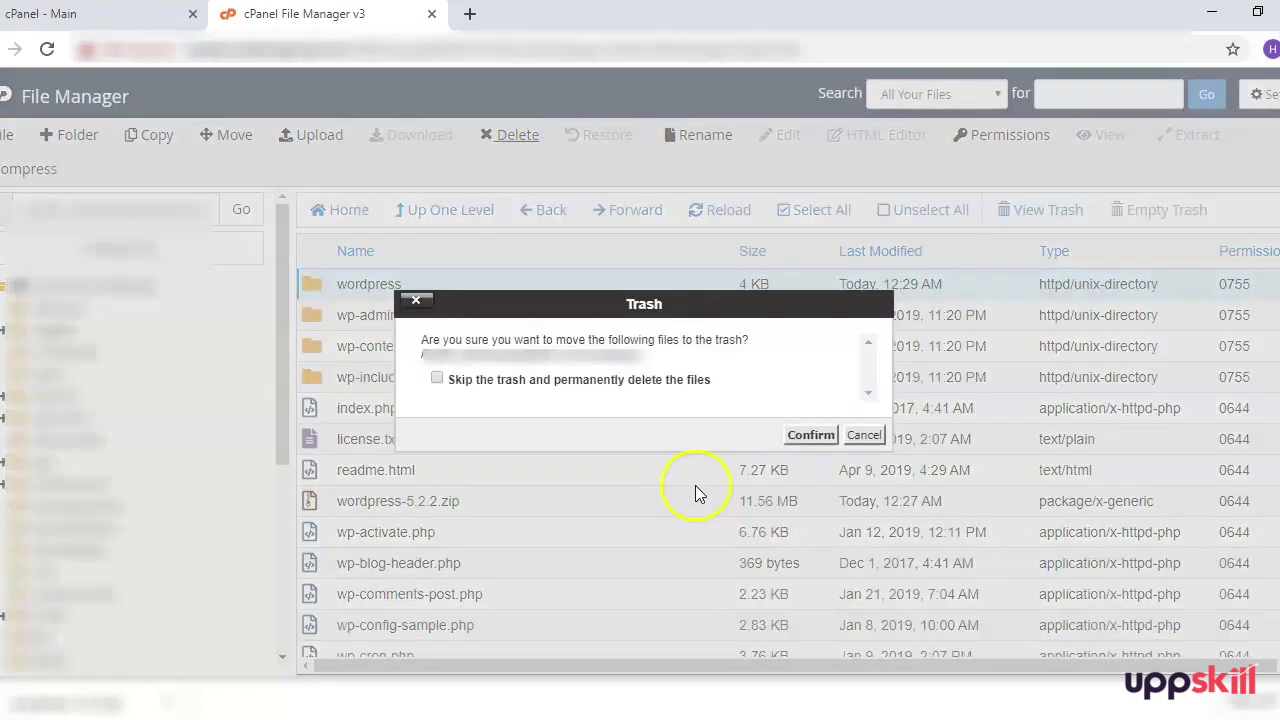
left_click(808, 436)
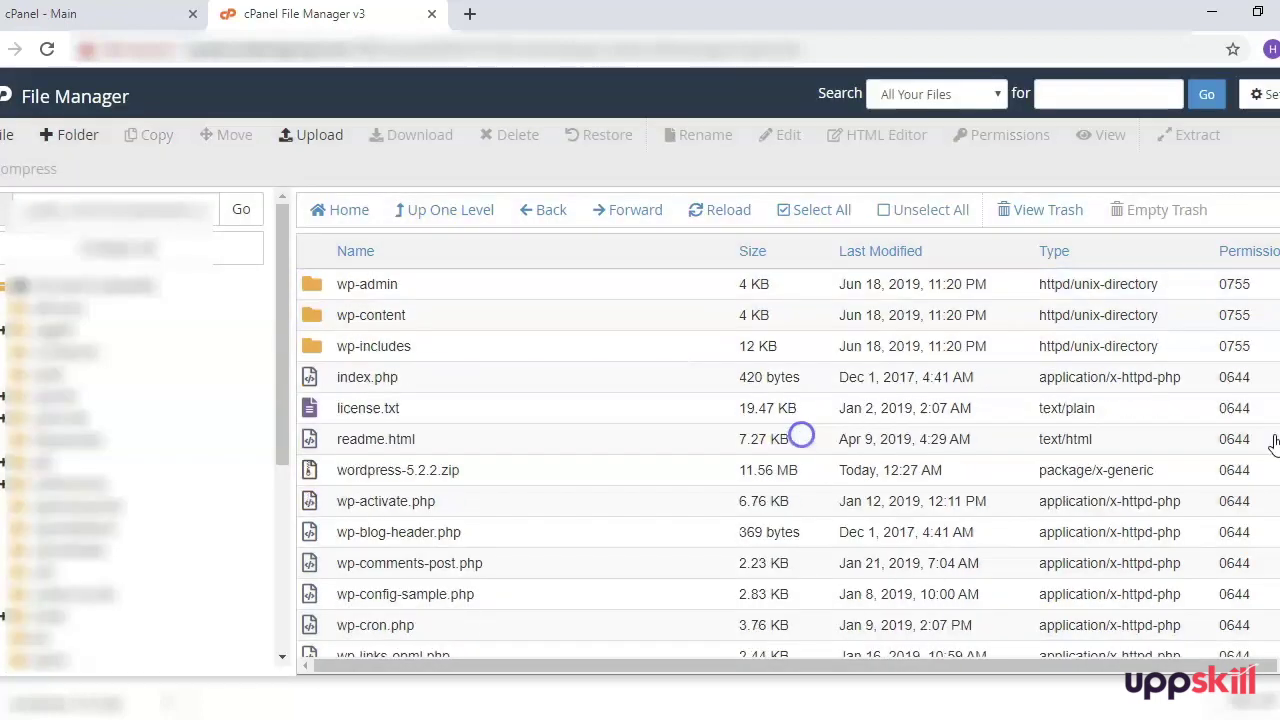
Move the wordpress-5.2.2.zip archive from the site folder to the trash.
left_click(398, 470)
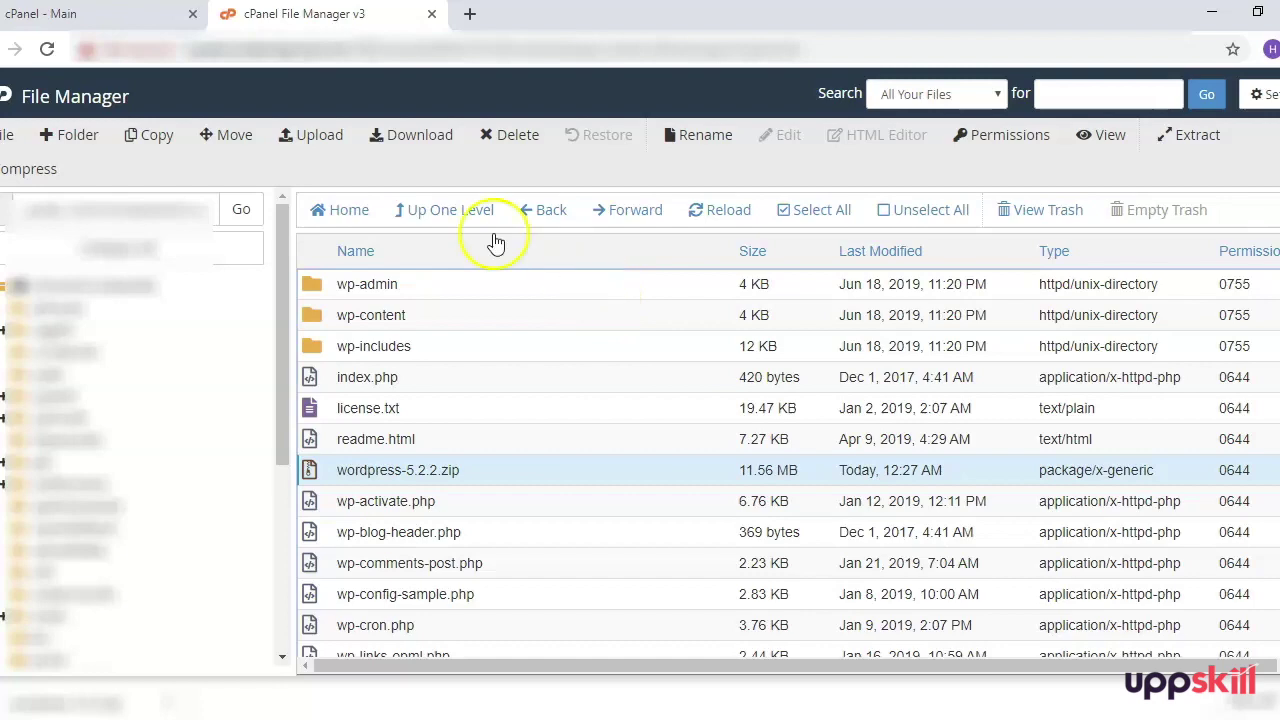
left_click(519, 136)
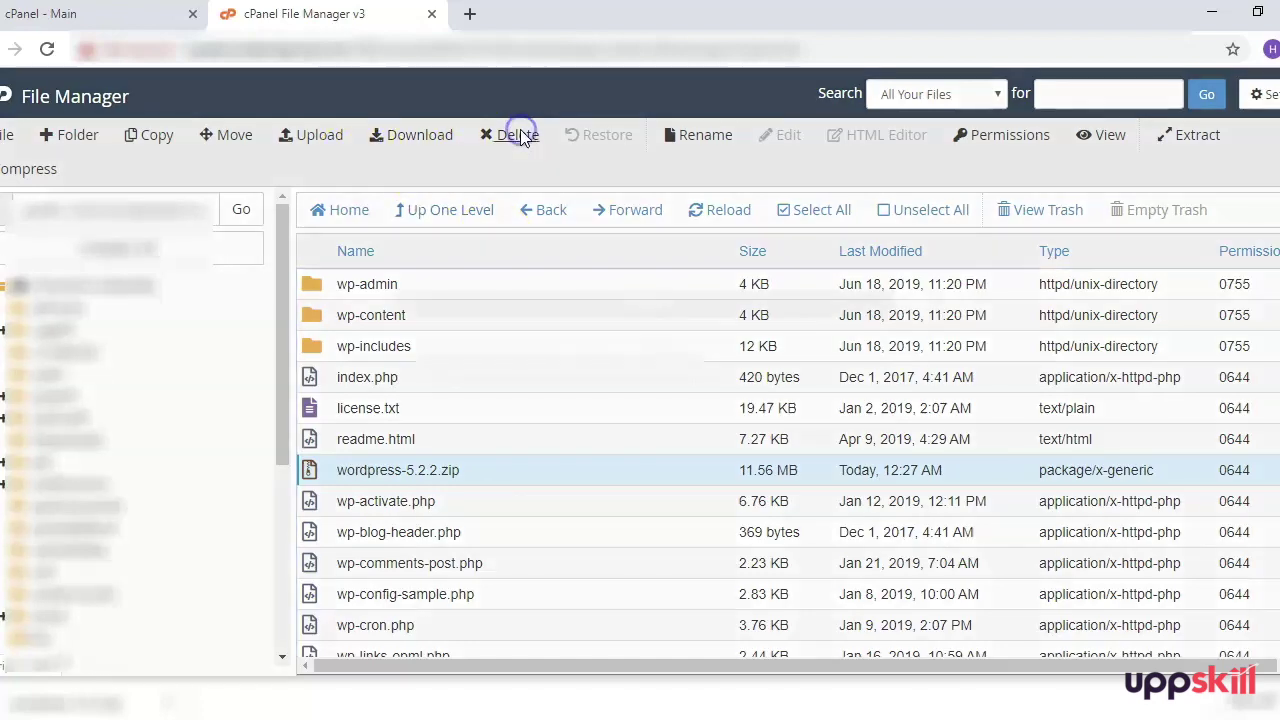
left_click(812, 436)
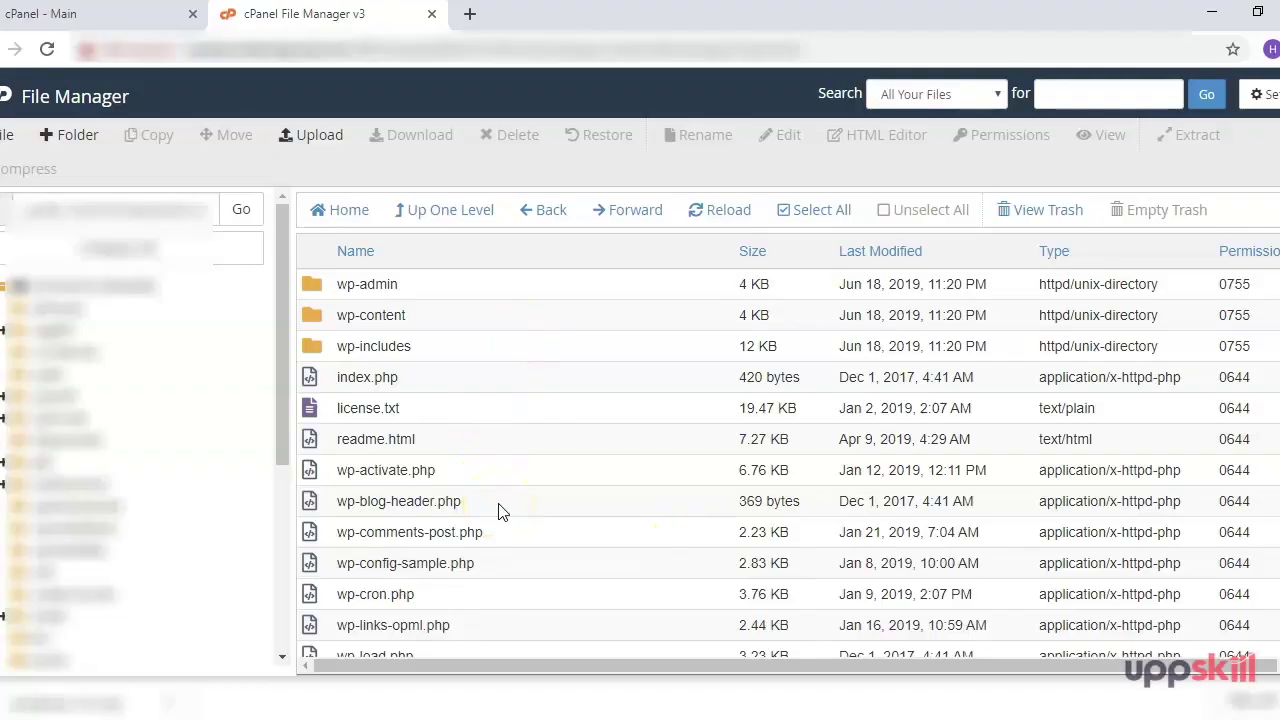
left_click(500, 497)
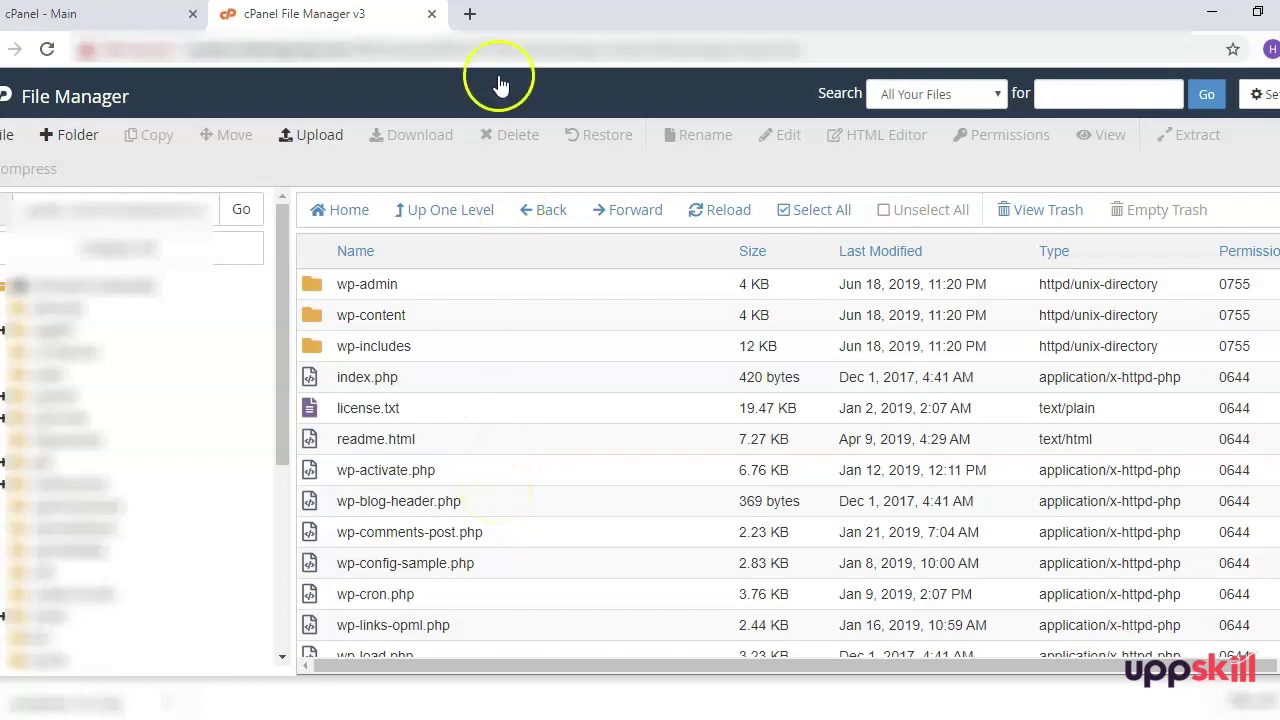
Open the site's WordPress setup in a new browser tab and continue in English (United States) to the database connection form.
left_click(473, 14)
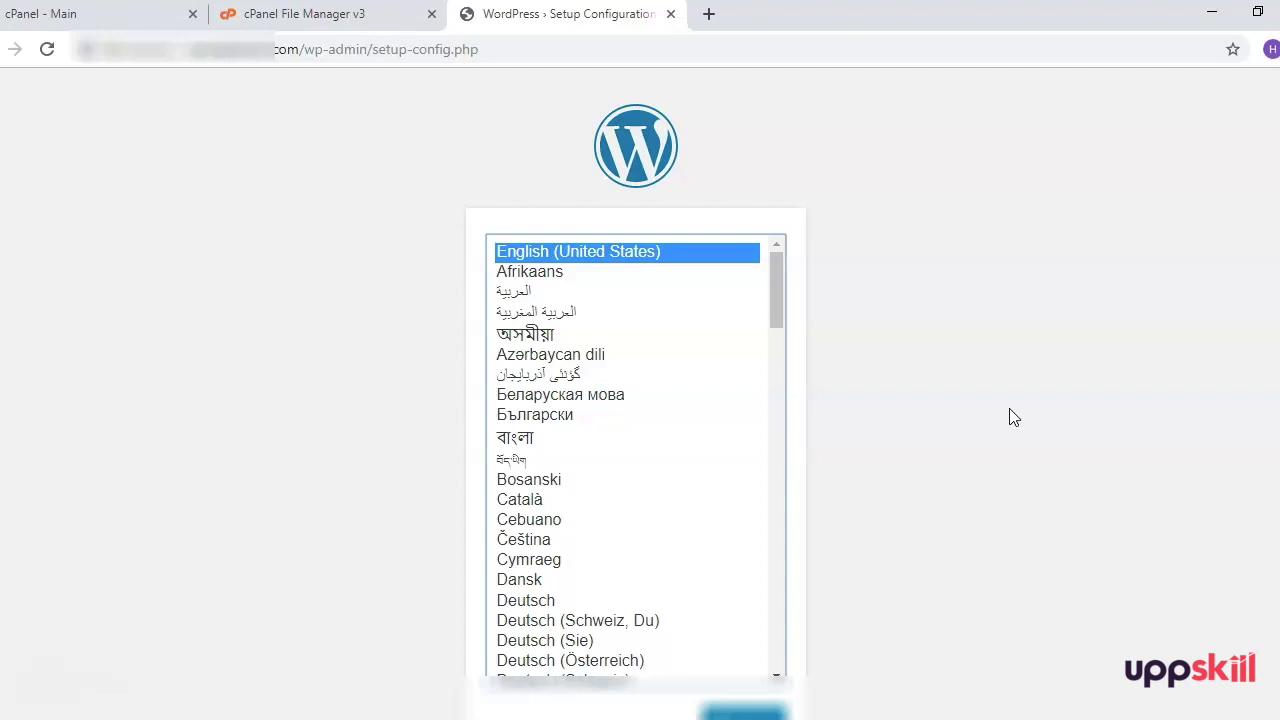
scroll(1010, 417, "down", 1)
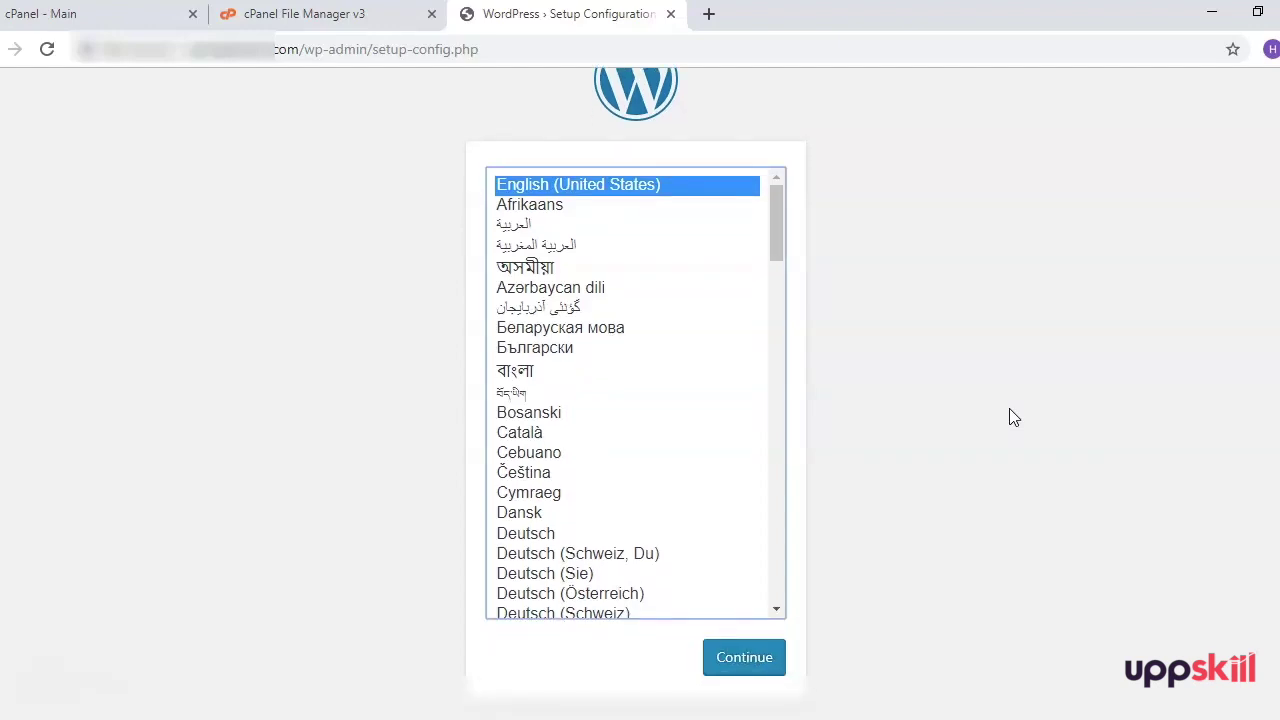
left_click(1006, 398)
left_click(744, 658)
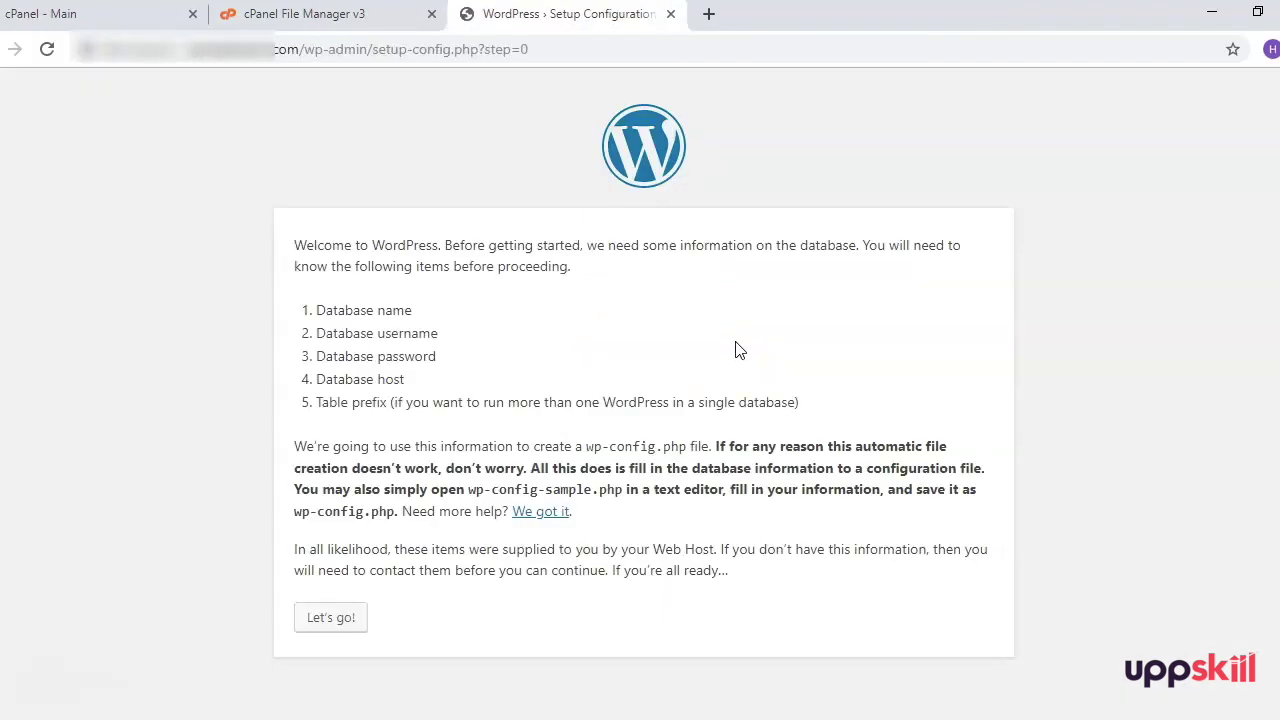
left_click(333, 618)
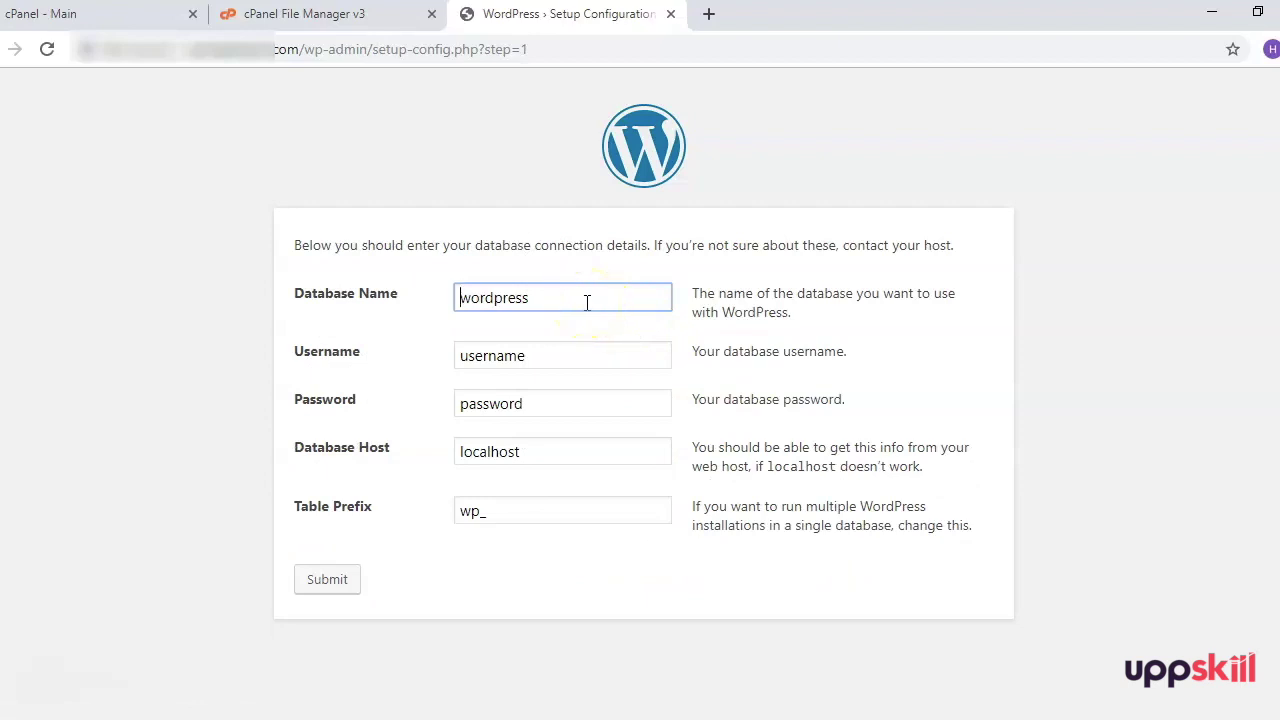
Replace the default database name and username with those of the database and user created for the site.
left_click_drag(563, 300, 450, 305)
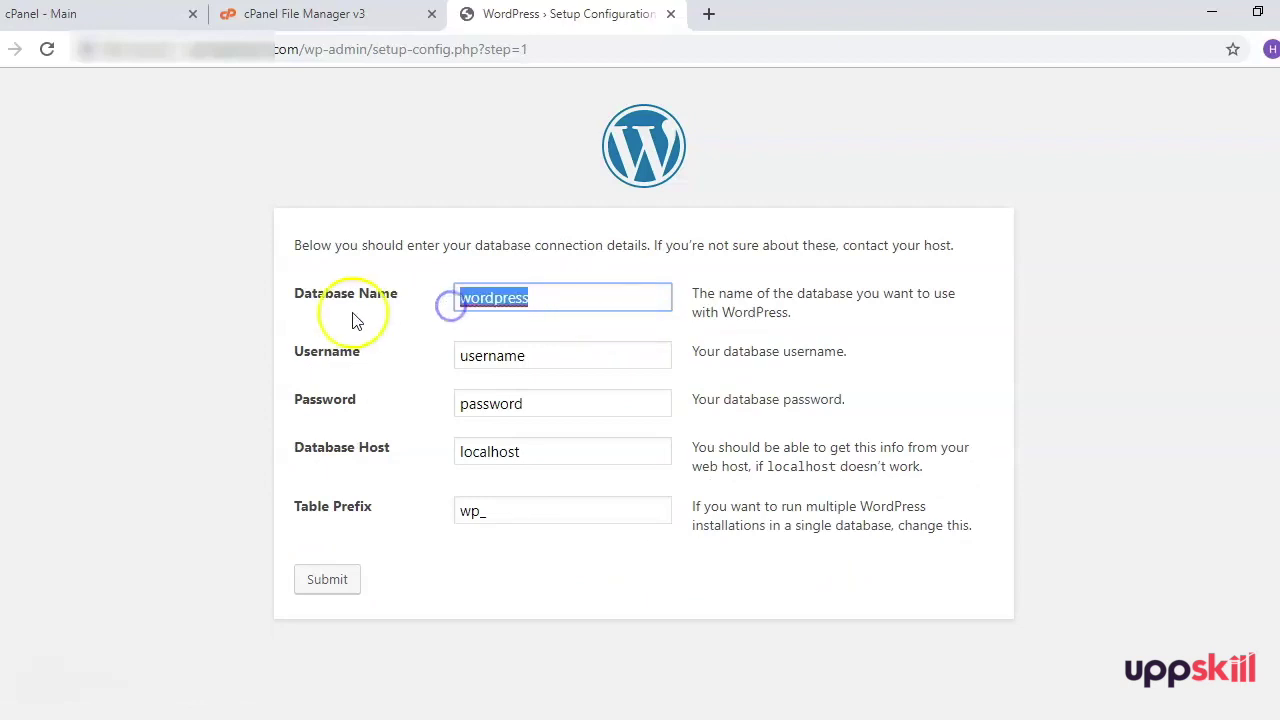
key("ctrl+v")
left_click(579, 354)
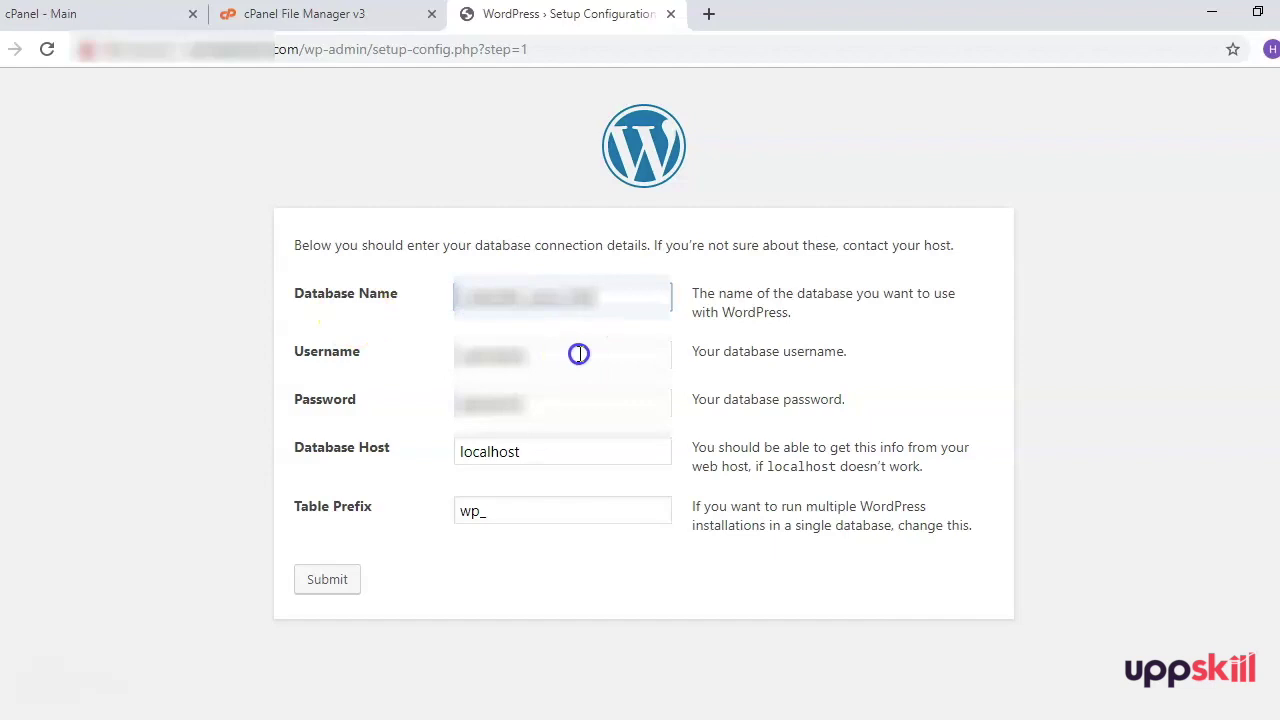
left_click_drag(580, 354, 457, 355)
key("ctrl+v")
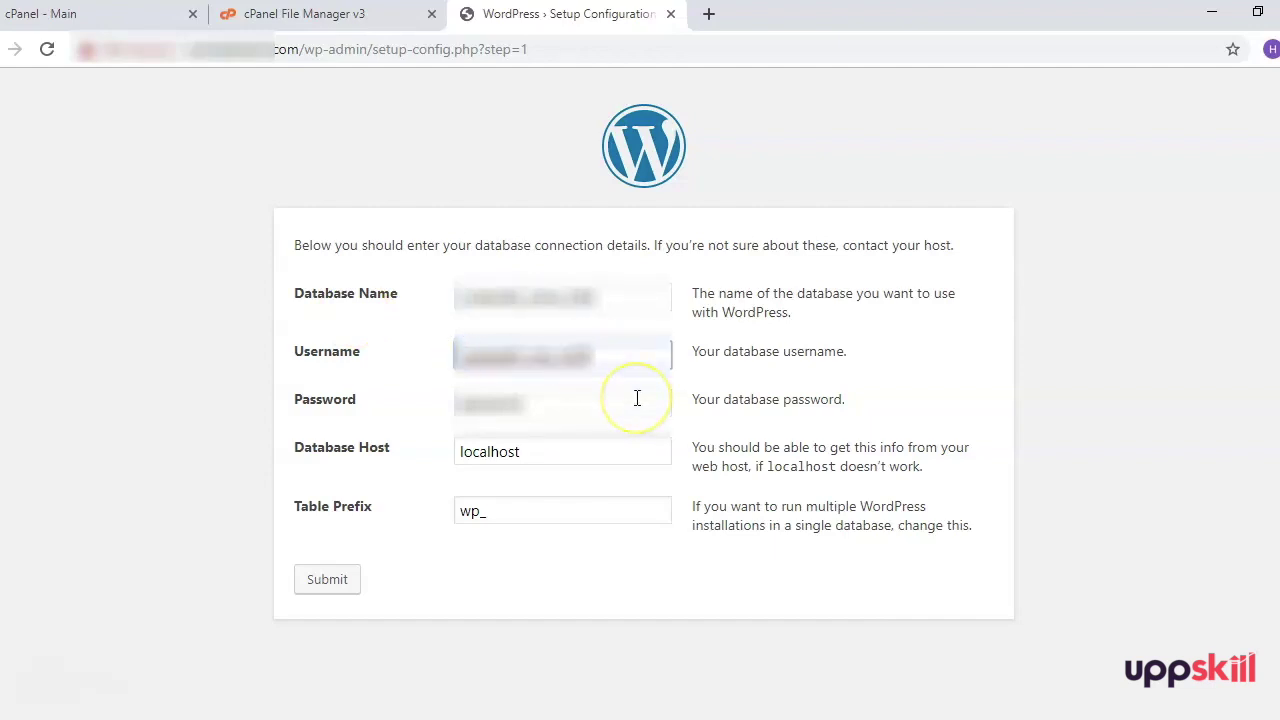
Enter the database password, submit the connection details with host localhost and prefix wp_, and run the installation.
left_click_drag(631, 403, 460, 404)
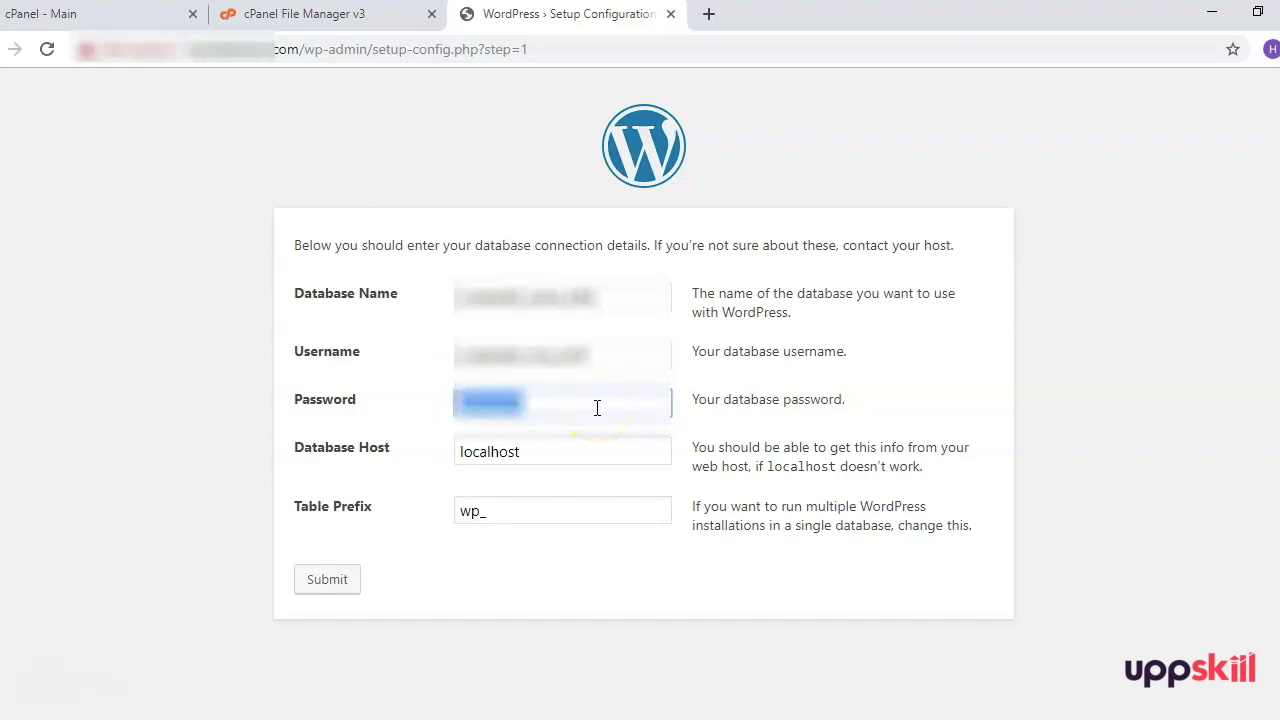
key("ctrl+v")
left_click(606, 555)
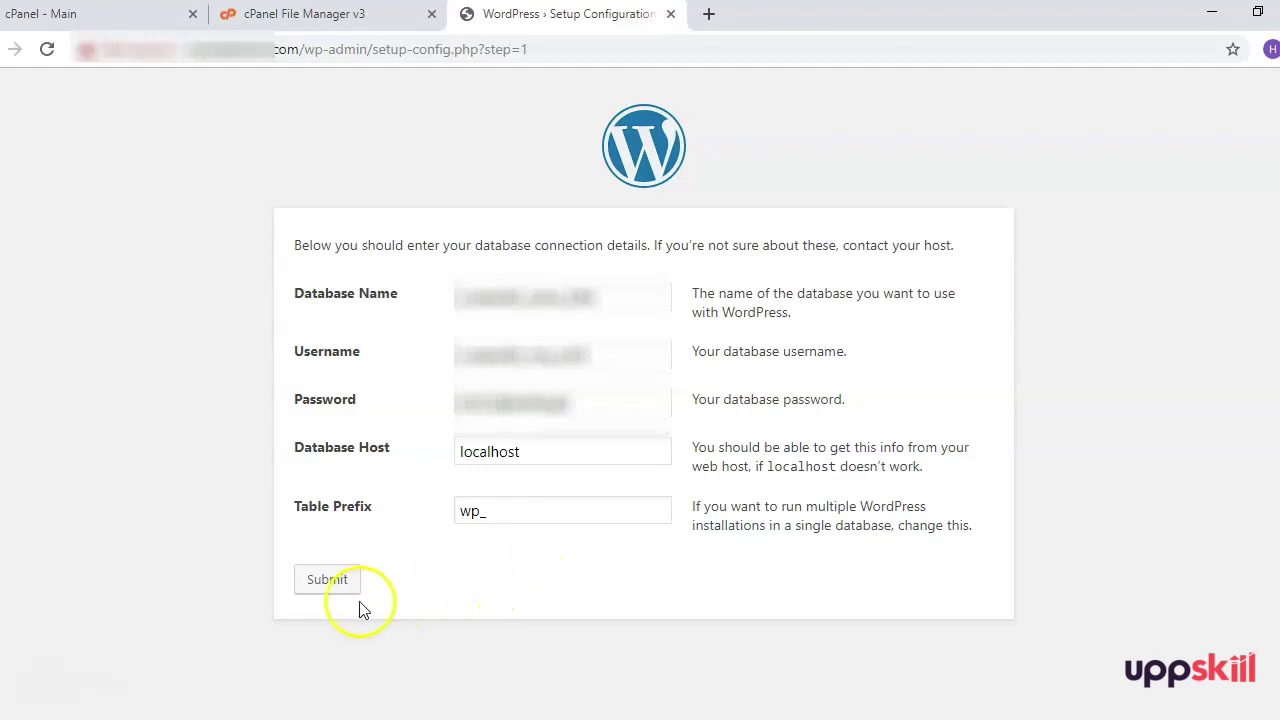
left_click(330, 585)
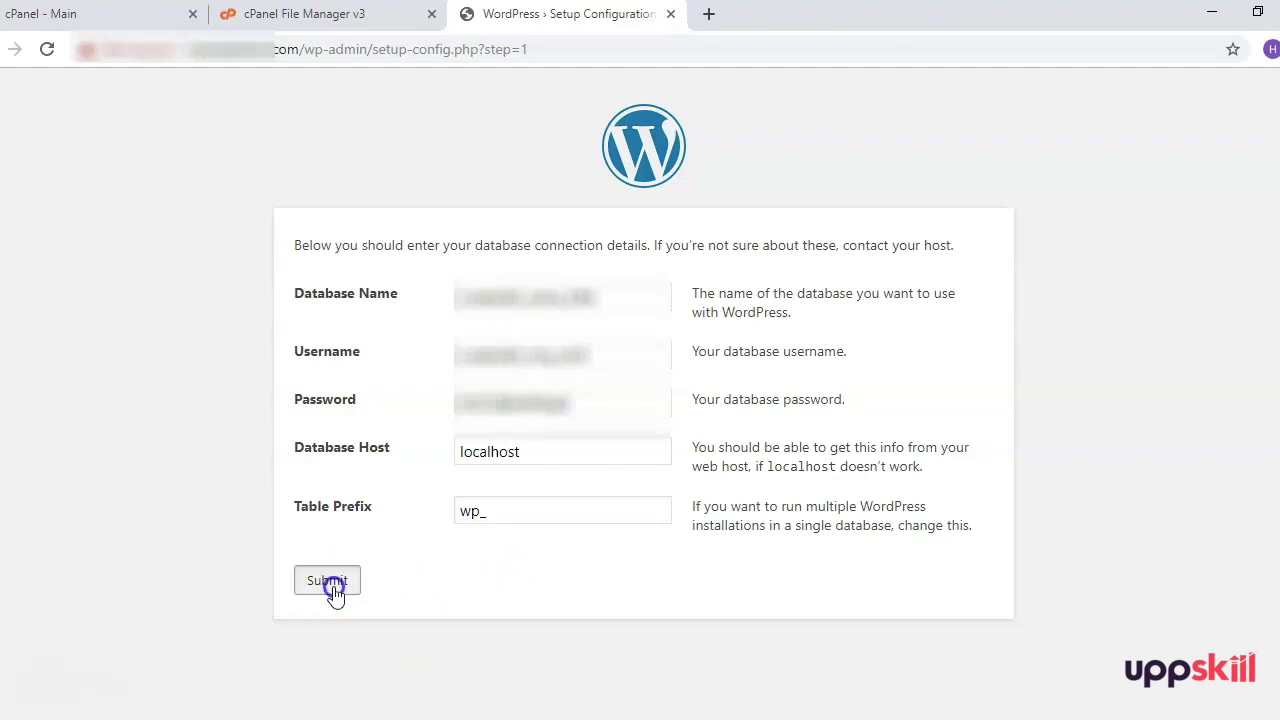
left_click(382, 320)
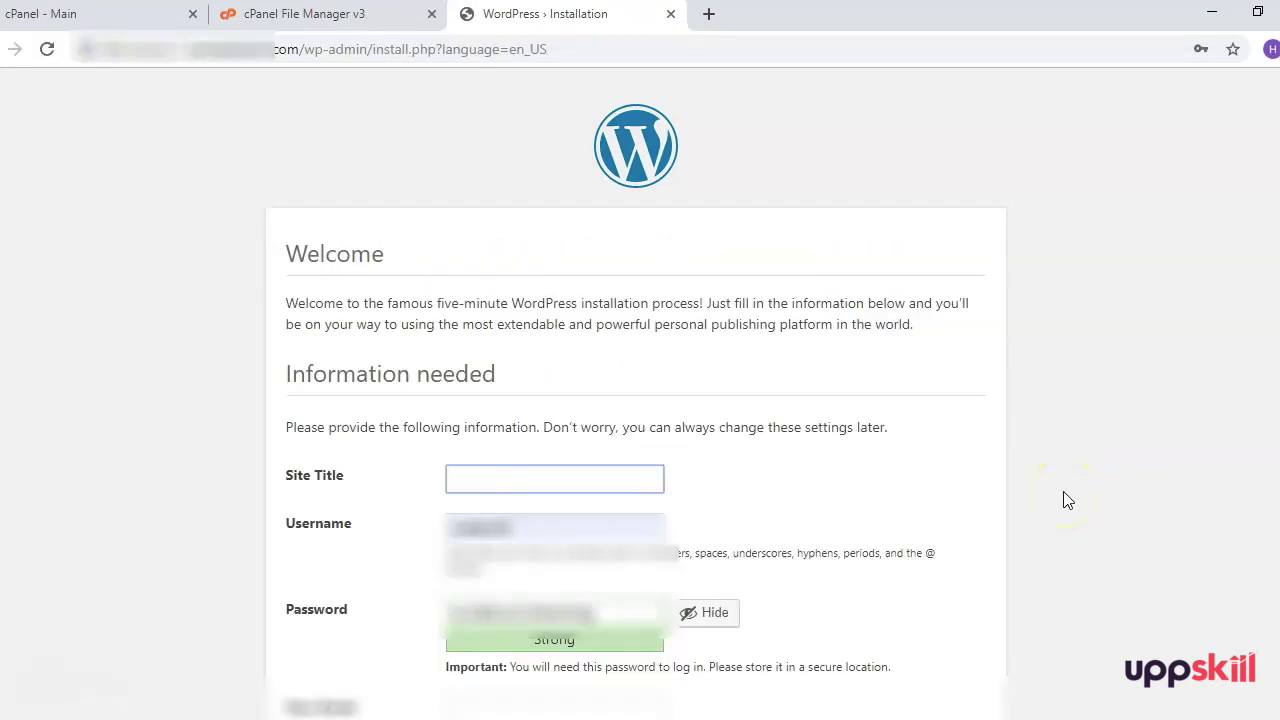
Set the site title to "Education for all" and fill in the administrator username.
type("Education for all")
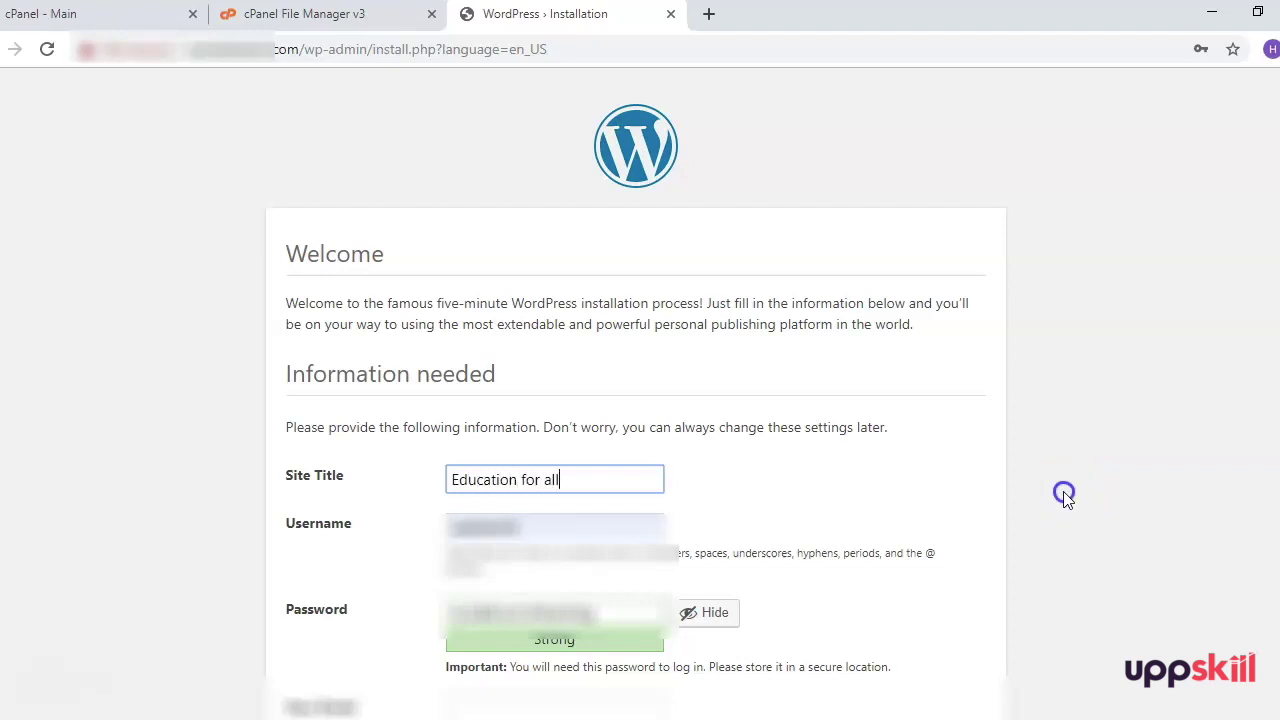
left_click(1063, 497)
scroll(1063, 497, "down", 2)
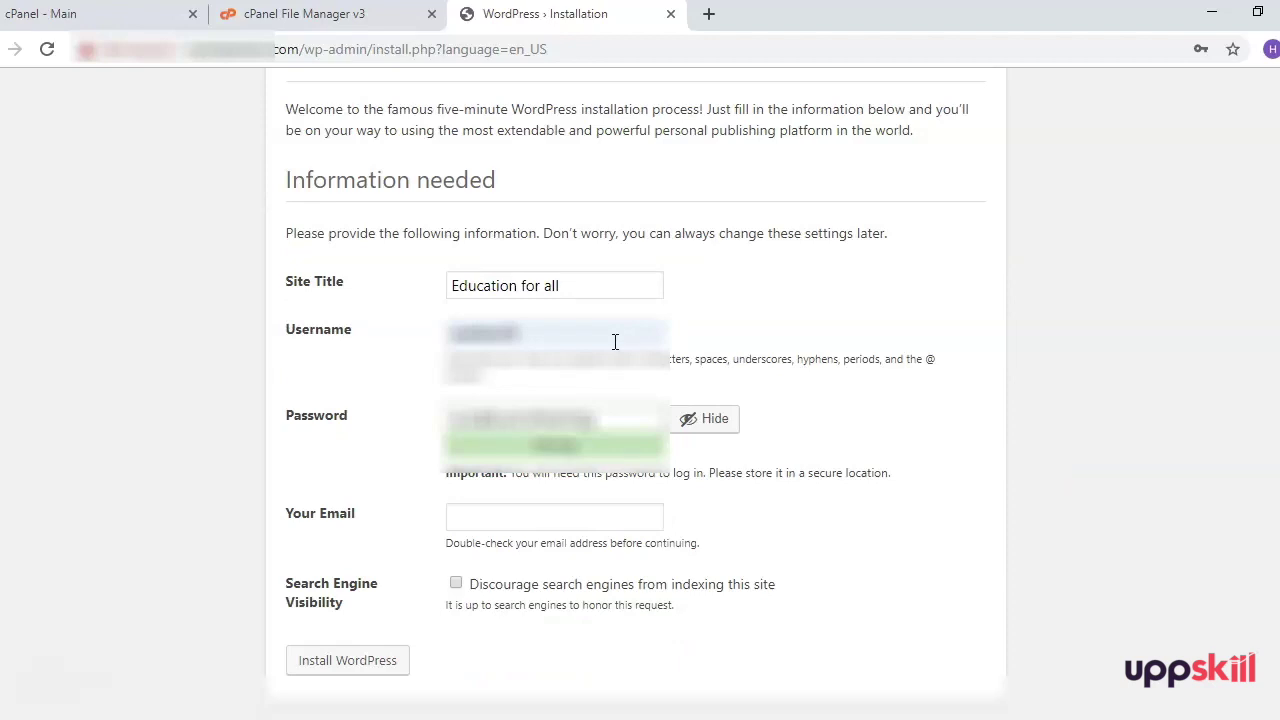
mouse_move(615, 342)
left_mouse_down()
mouse_move(548, 339)
mouse_move(567, 329)
left_mouse_up()
left_click(566, 330)
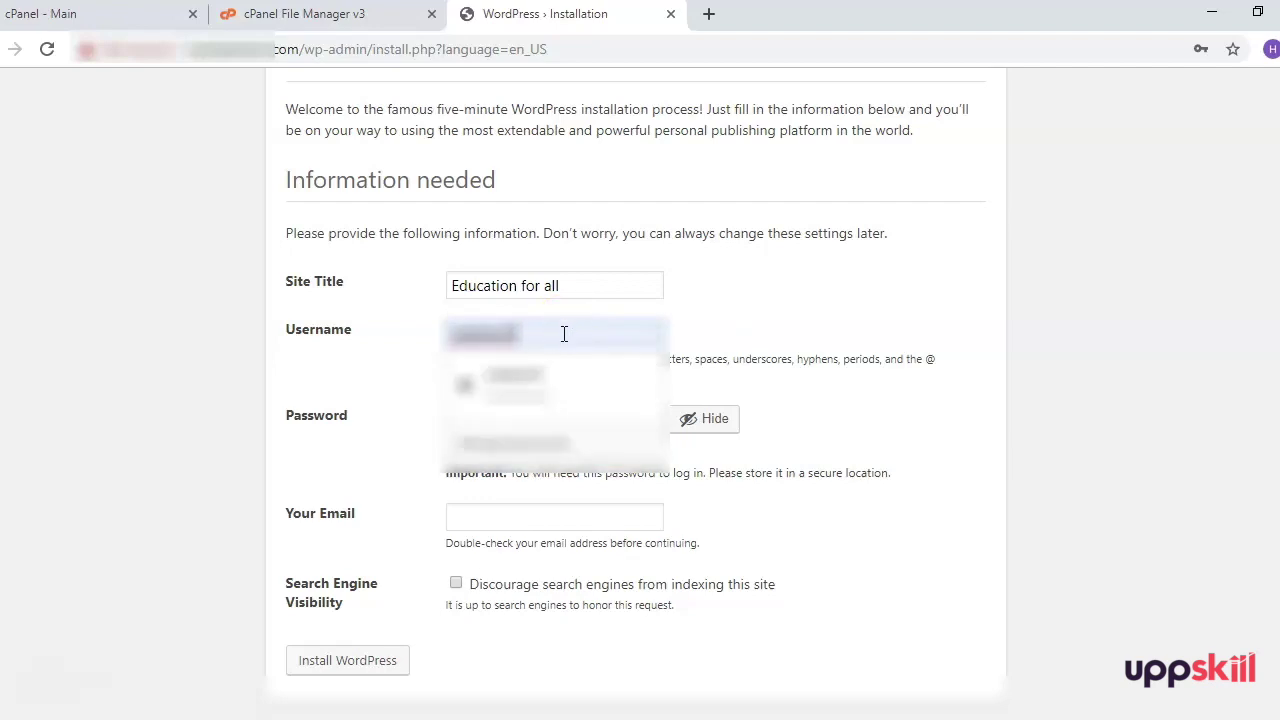
left_click(517, 334)
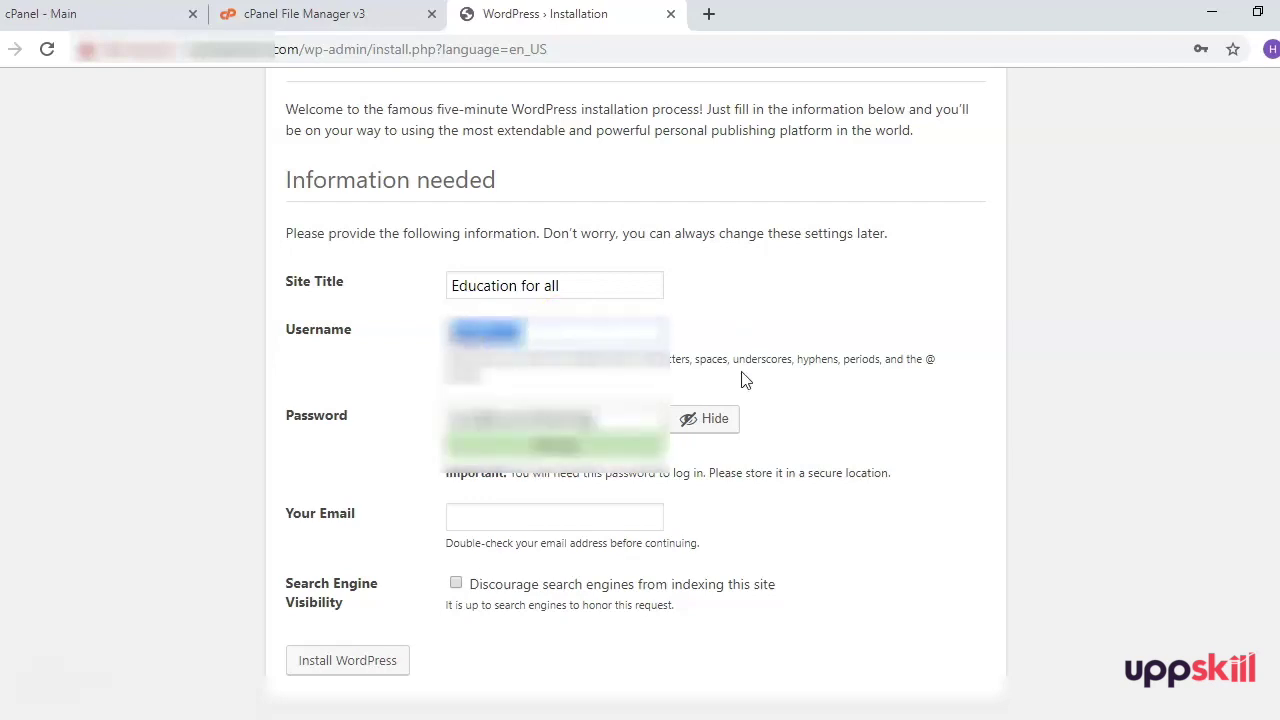
left_click(978, 414)
left_click(954, 410)
Fill in the administrator's e-mail address and install WordPress with the generated password and search engine indexing allowed.
left_click(632, 422)
left_click(555, 517)
left_click(594, 557)
left_click(779, 560)
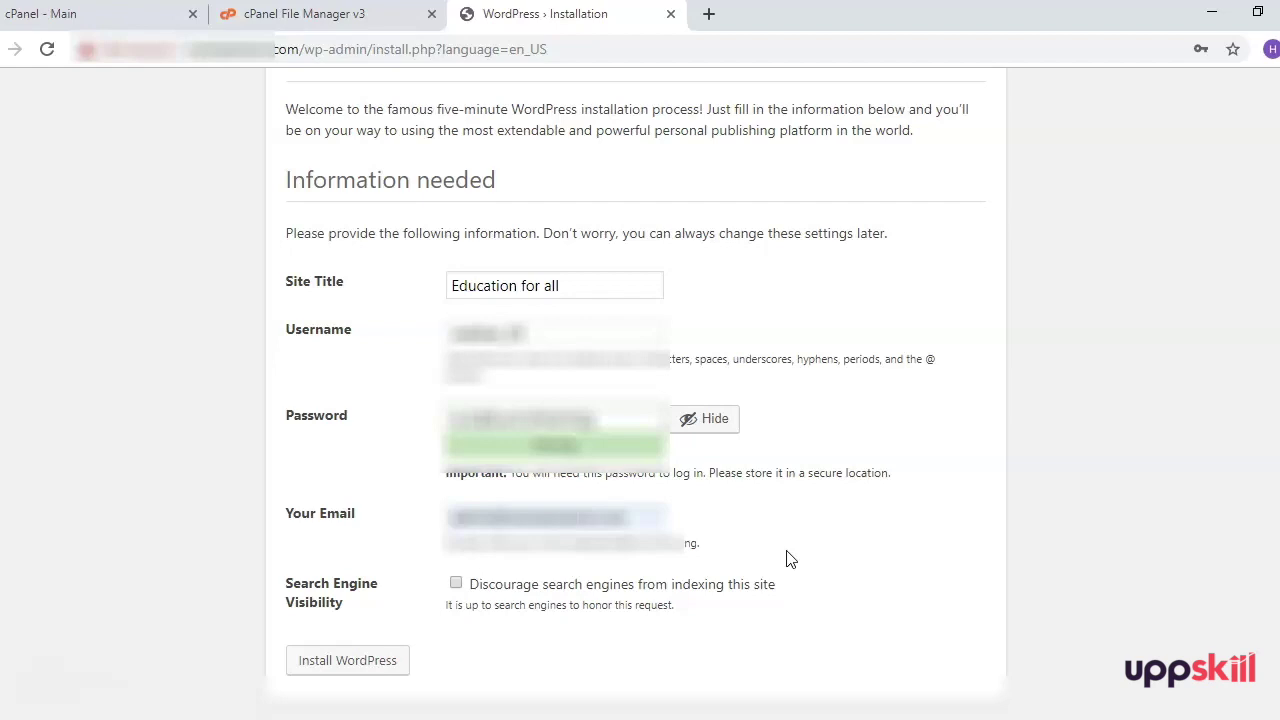
left_click(379, 666)
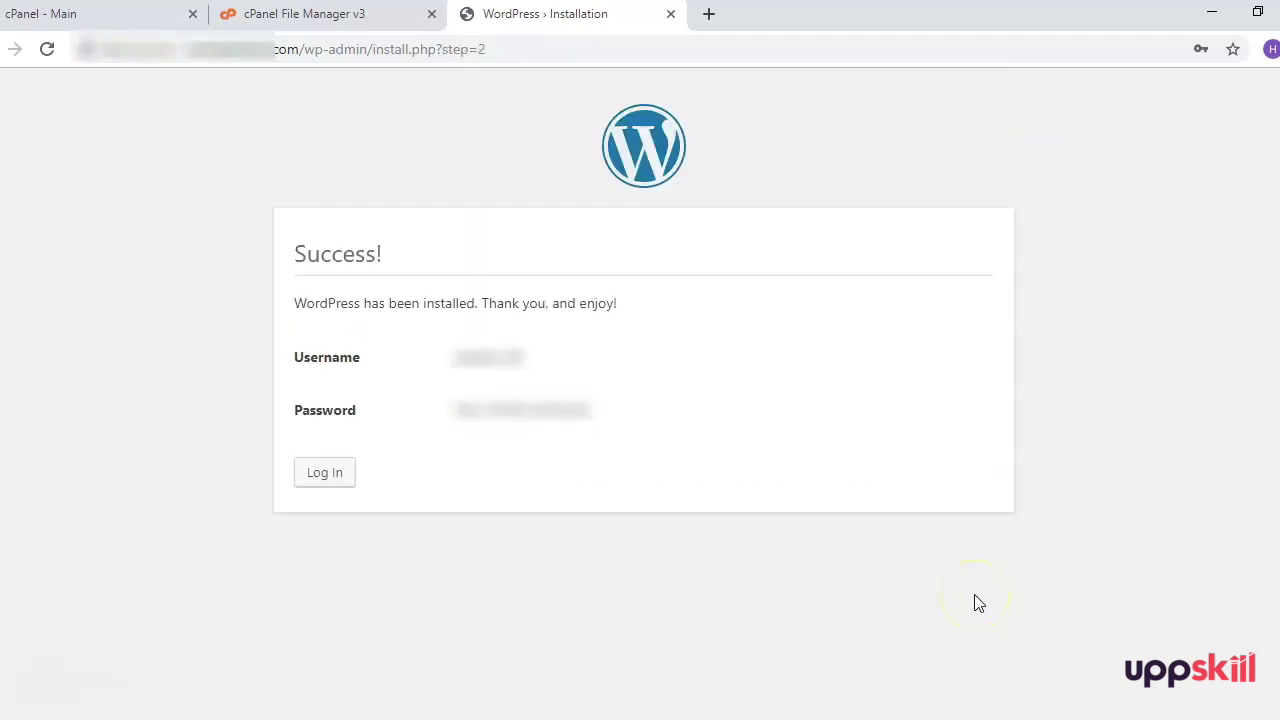
Log in to the new site's WordPress dashboard with the prefilled administrator credentials and Remember Me enabled.
left_click(330, 482)
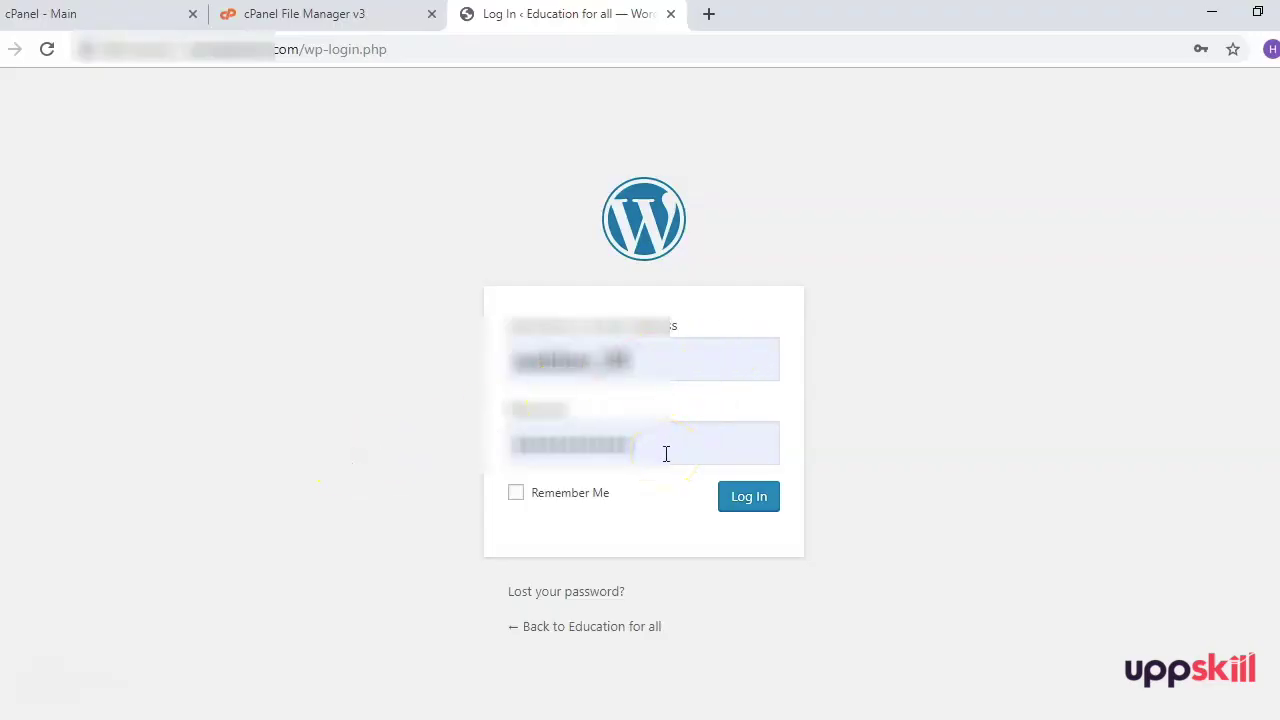
left_click(583, 497)
left_click(736, 500)
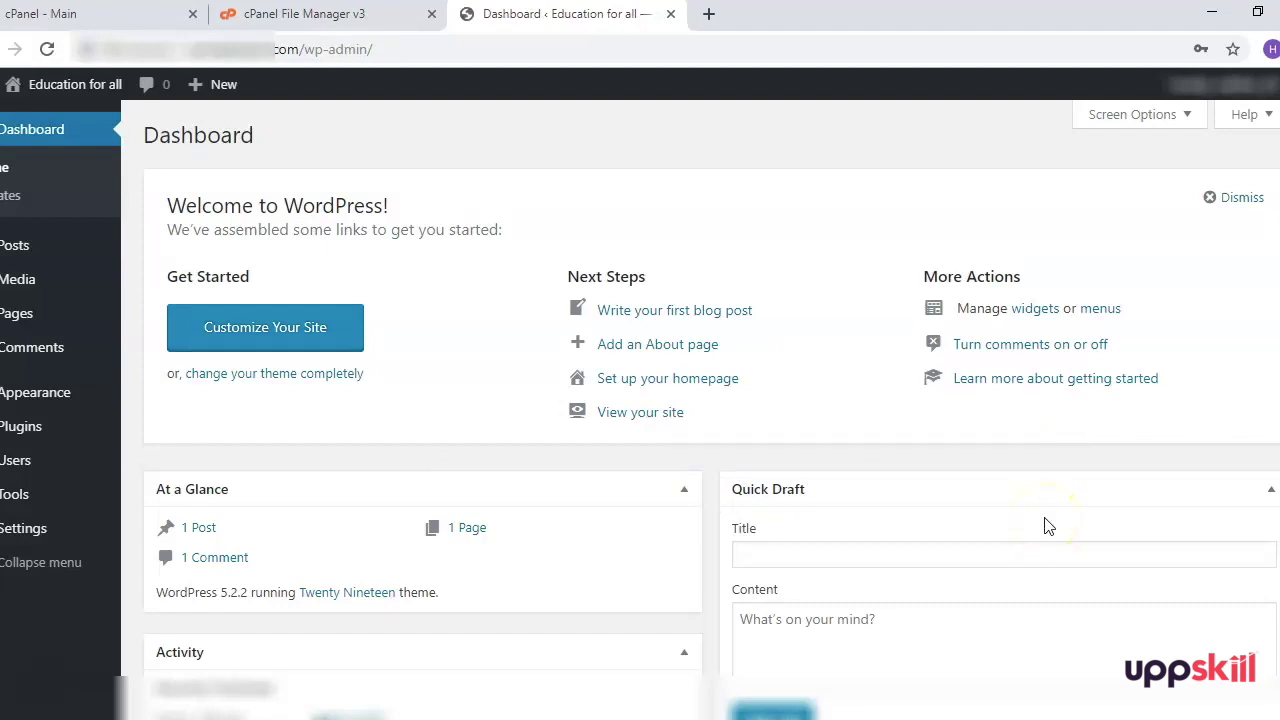
Clear the last hour's cookies and cached images and files from the browser, and view the site's home page.
left_click(710, 16)
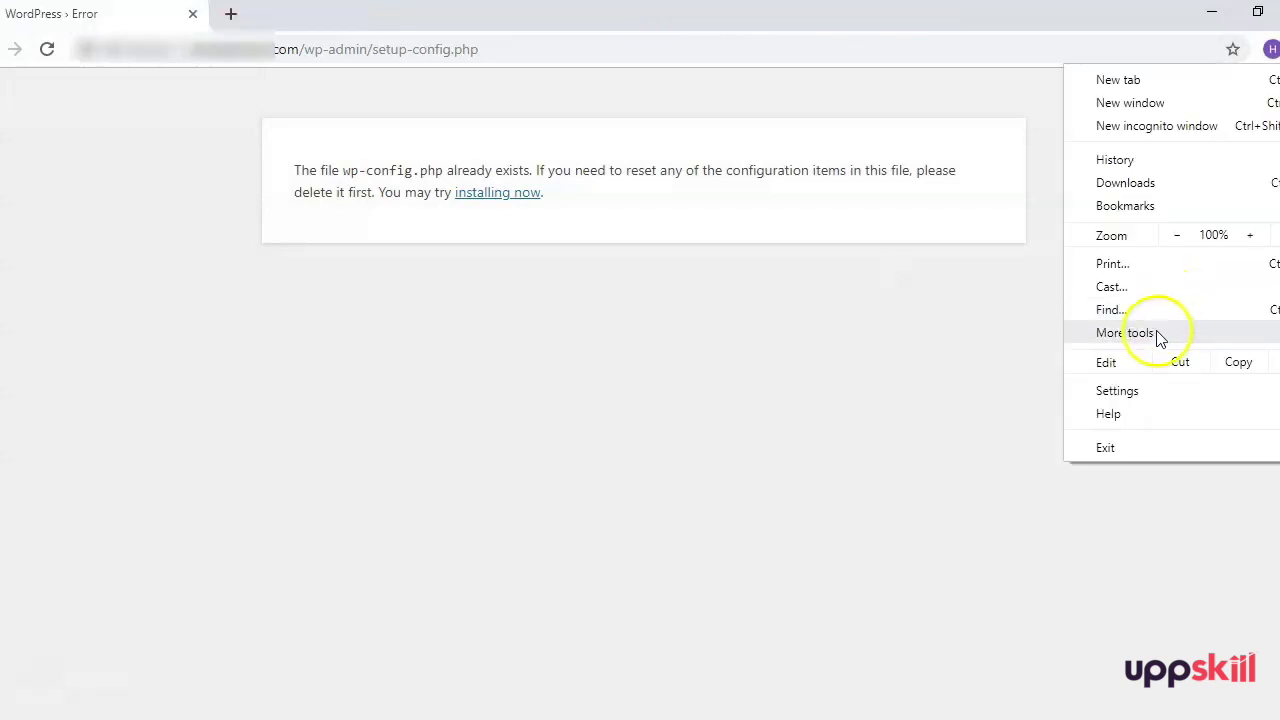
left_click(1157, 333)
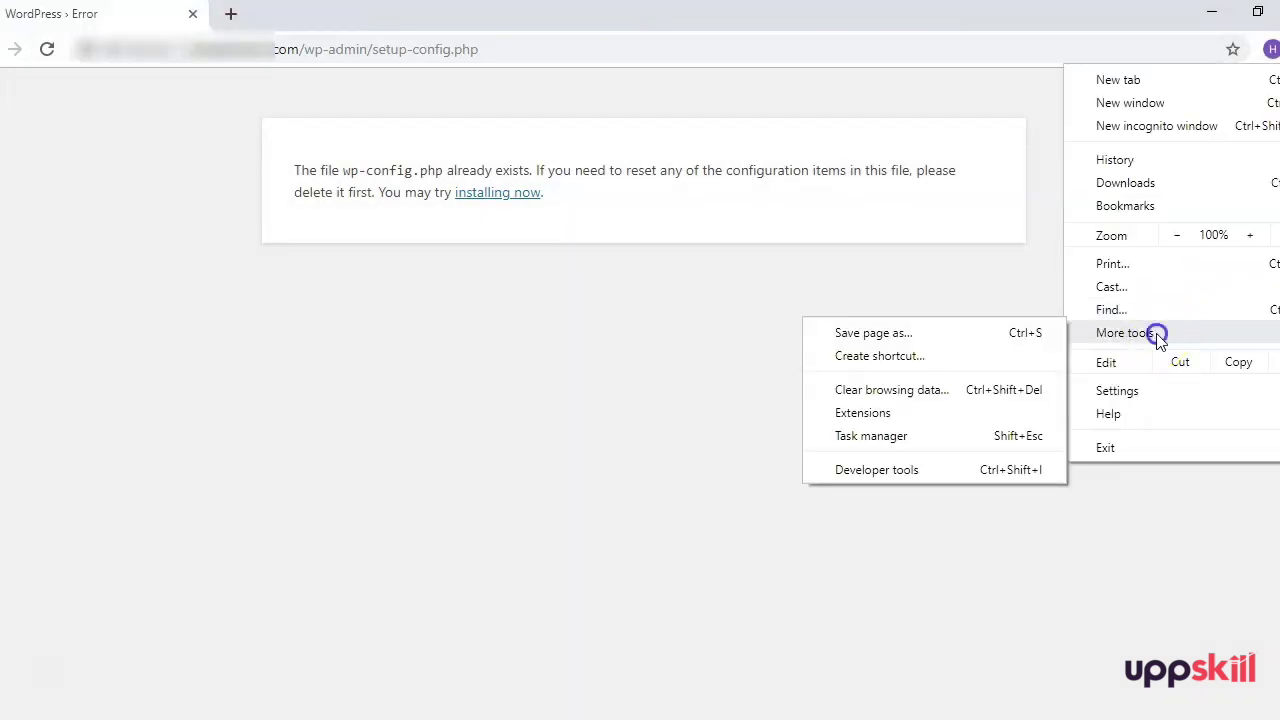
left_click(902, 389)
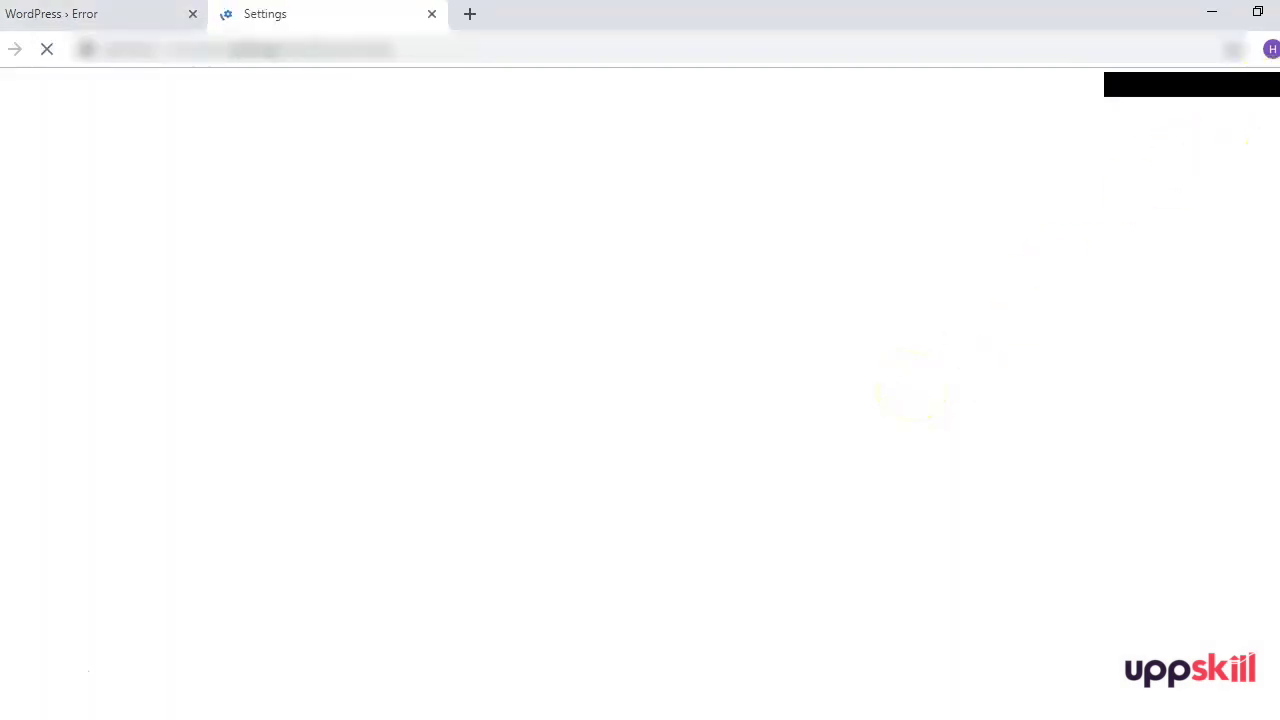
left_click(1278, 49)
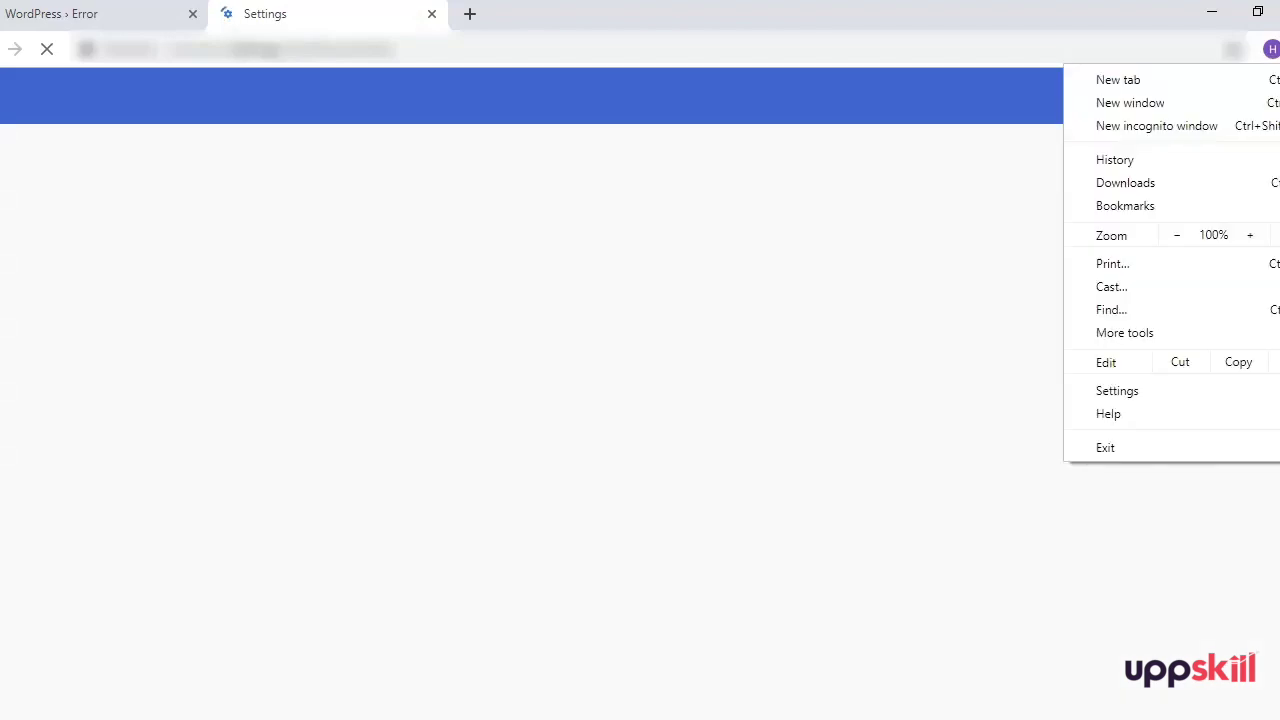
mouse_move(1124, 336)
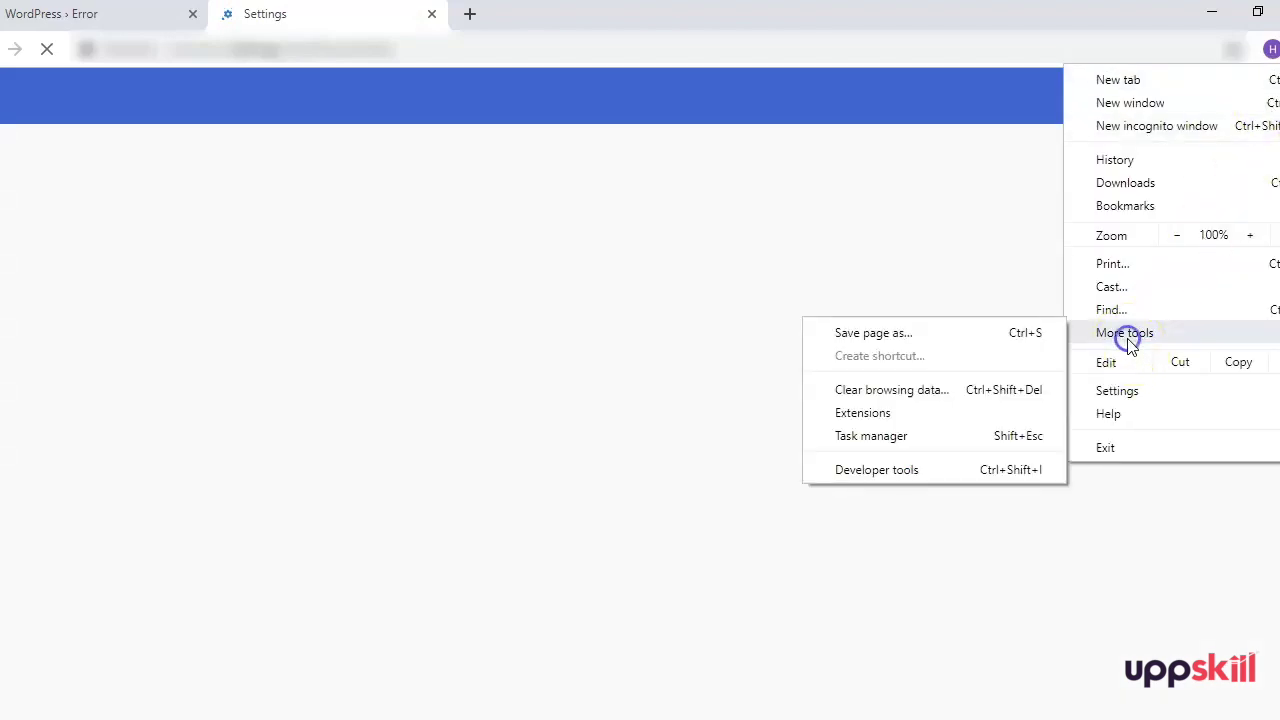
left_click(835, 392)
left_click(836, 606)
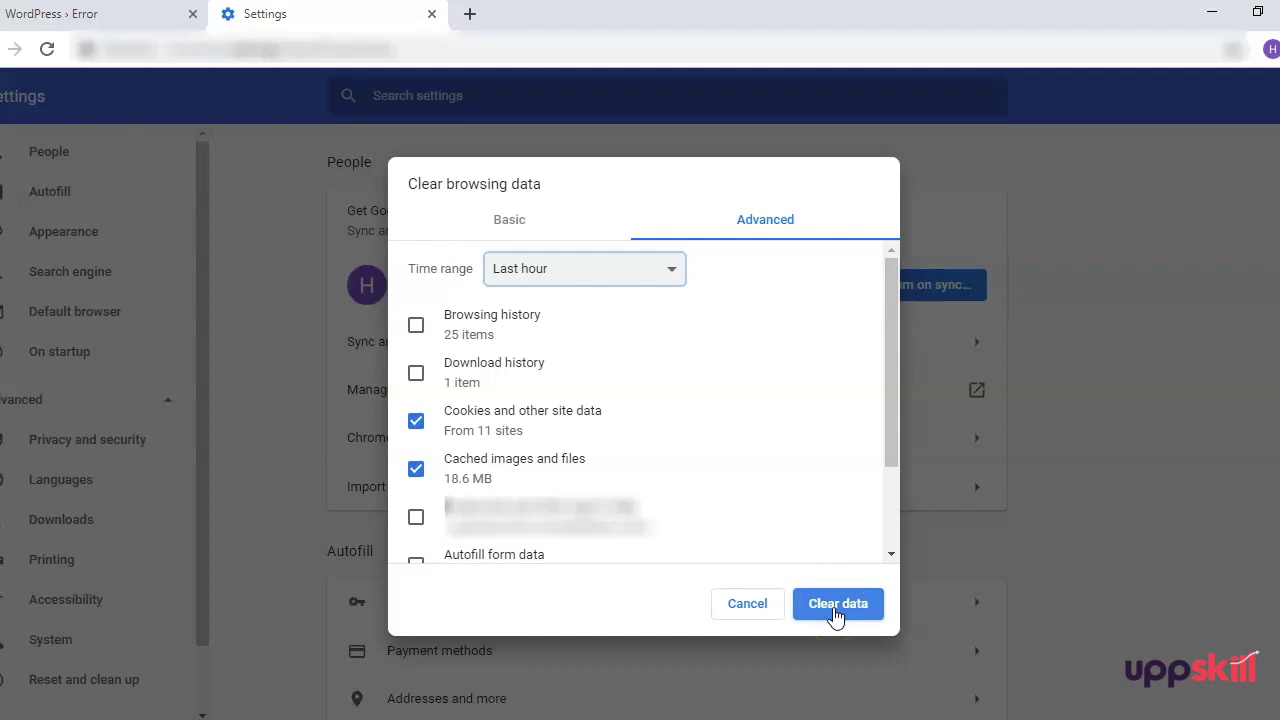
left_click(836, 610)
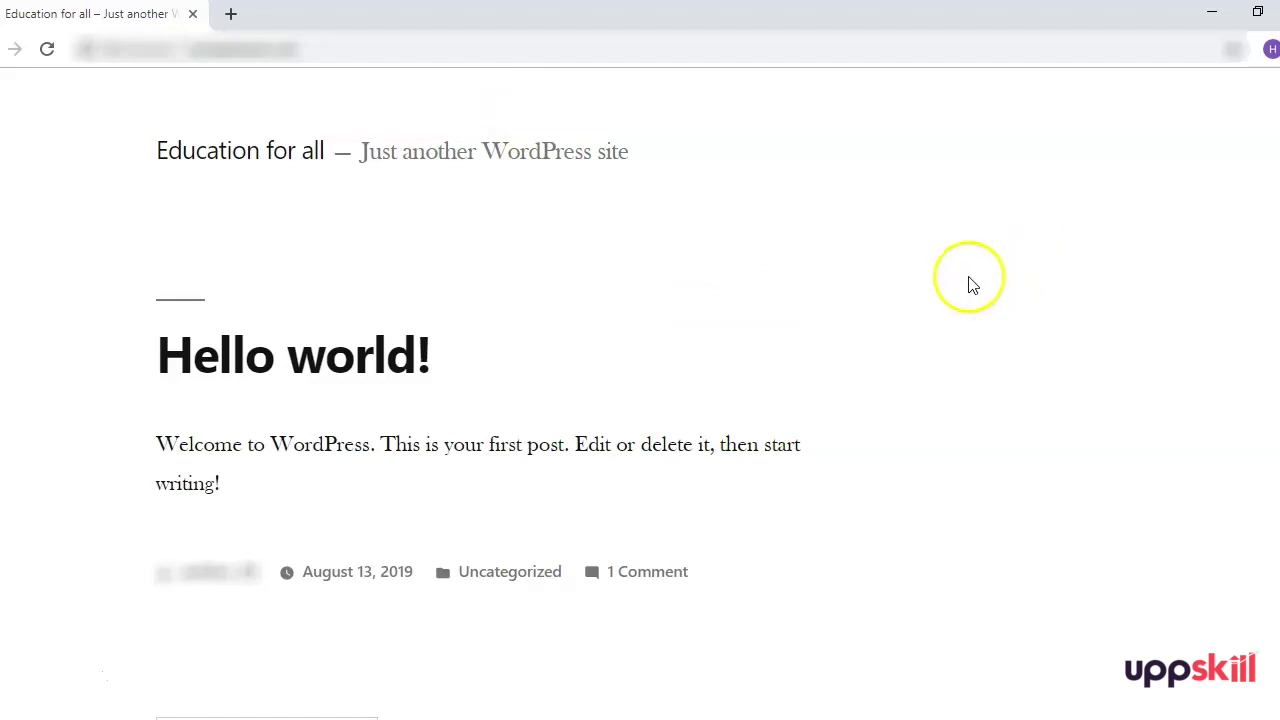
scroll(970, 285, "down", 10)
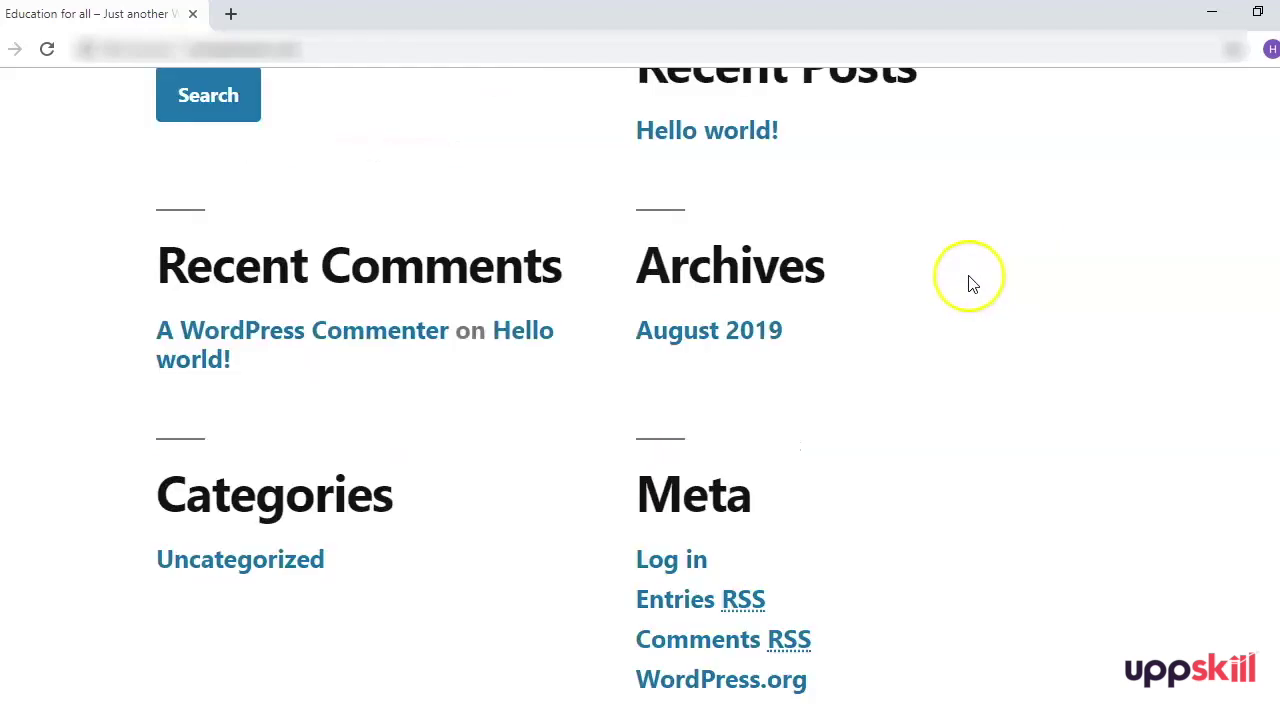